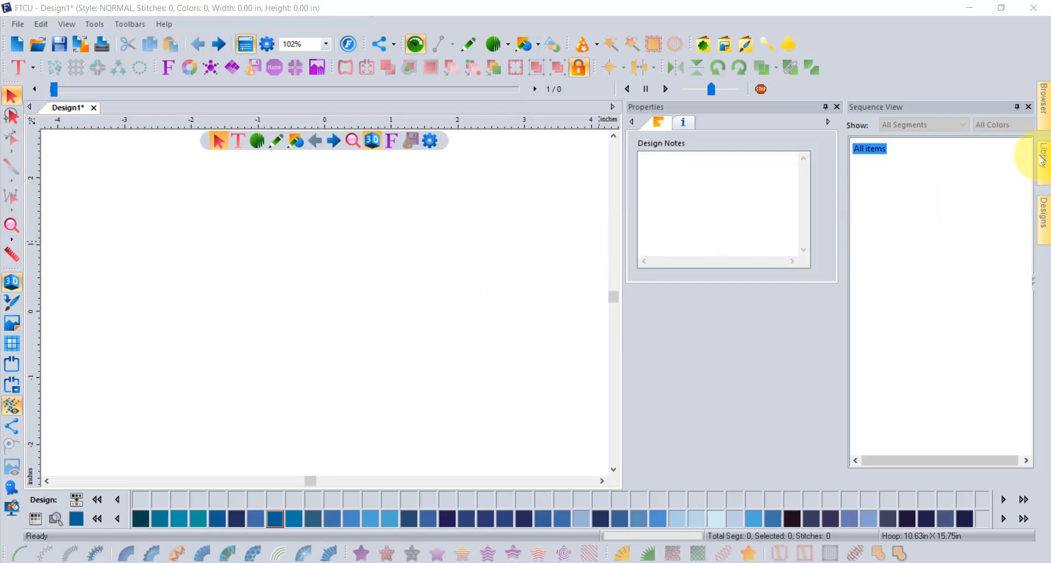
# Place My First Halloween.waf from the October2022 folder of the Free Monthly Designs library into the empty design
pyautogui.moveTo(1044, 159)
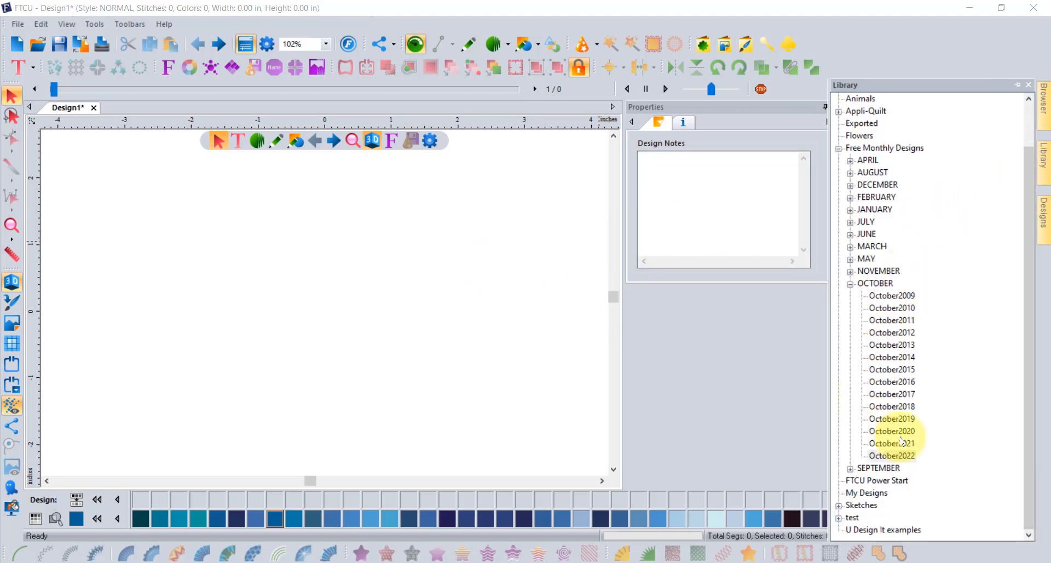
pyautogui.click(892, 456)
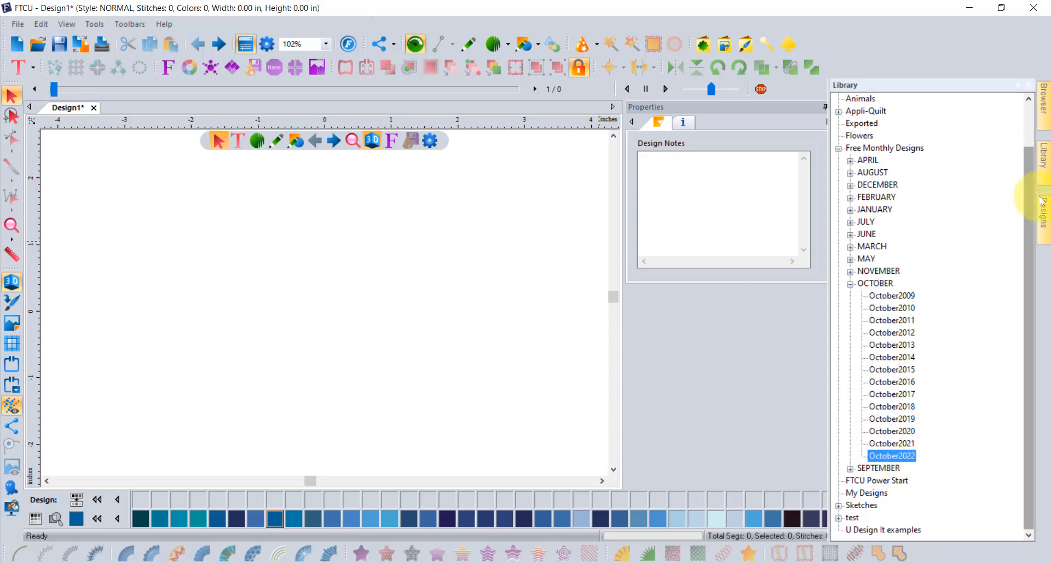
pyautogui.moveTo(1042, 217)
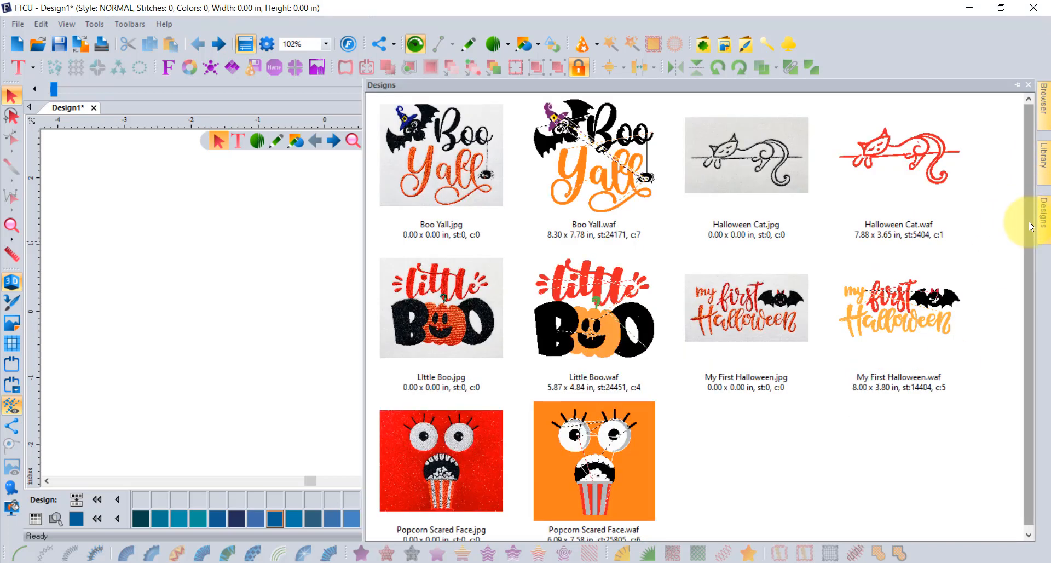
pyautogui.moveTo(909, 317); pyautogui.dragTo(314, 283)
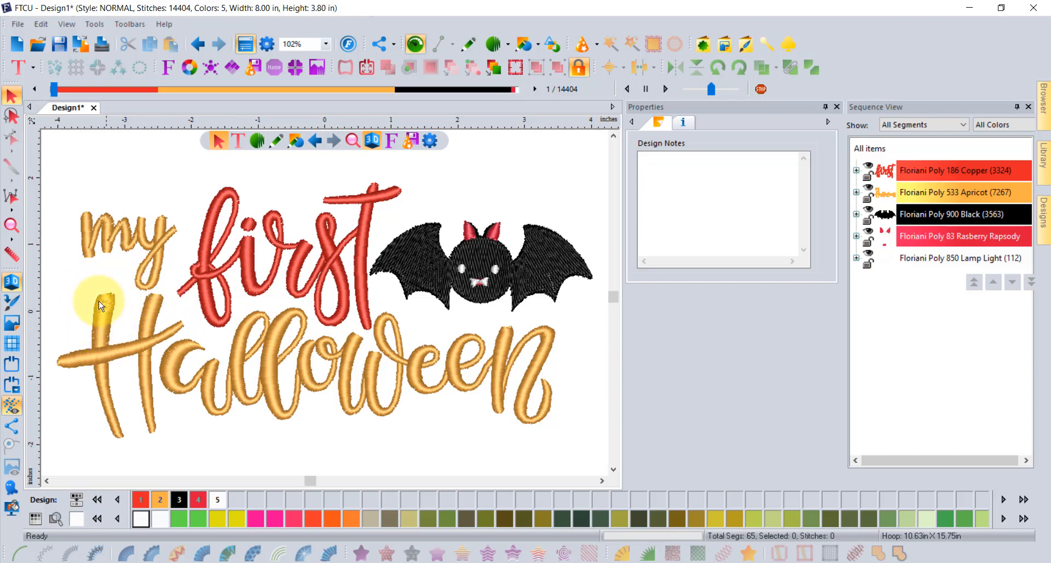
# Measure the width of the H's first stem in "Halloween" near its upper end, where the stitches are split
pyautogui.scroll(2, 101, 306)
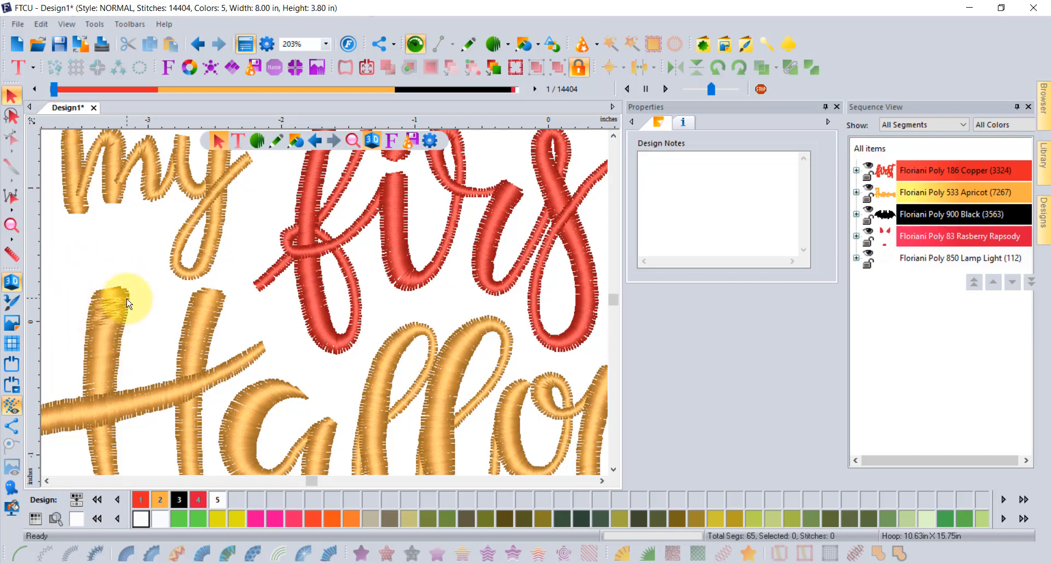
pyautogui.scroll(2, 86, 308)
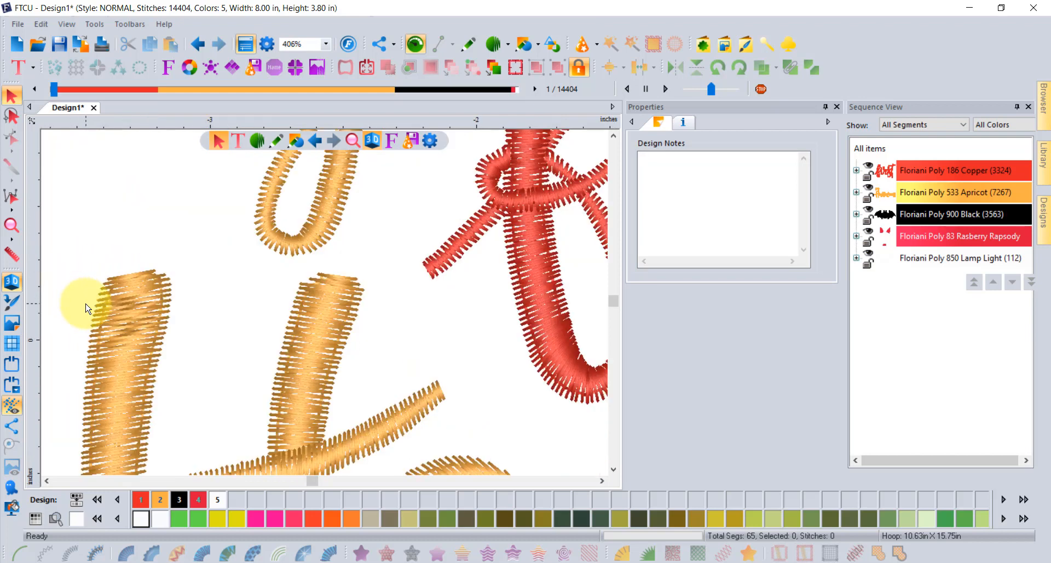
pyautogui.click(12, 254)
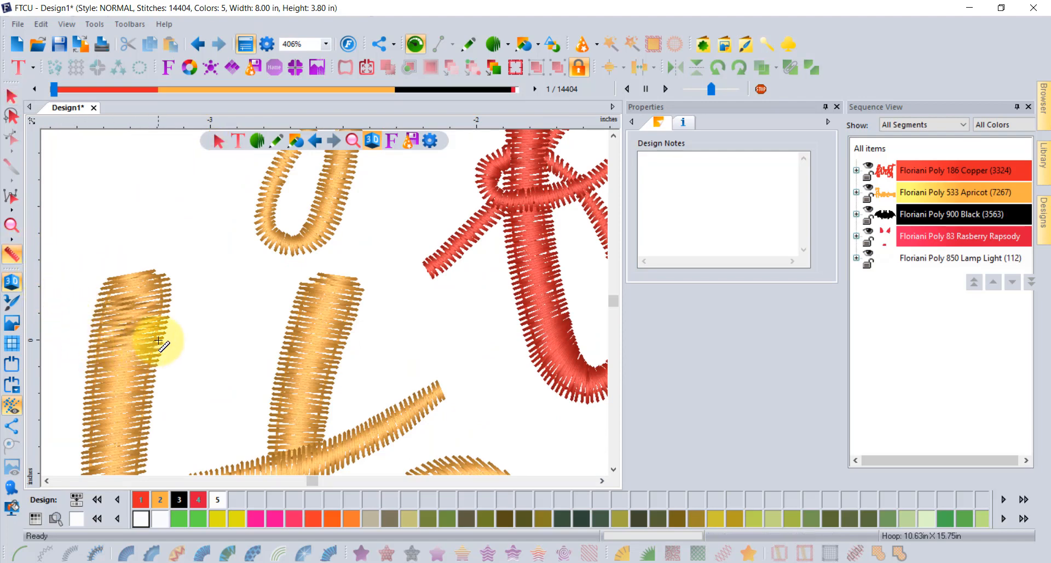
pyautogui.moveTo(89, 355); pyautogui.dragTo(161, 344)
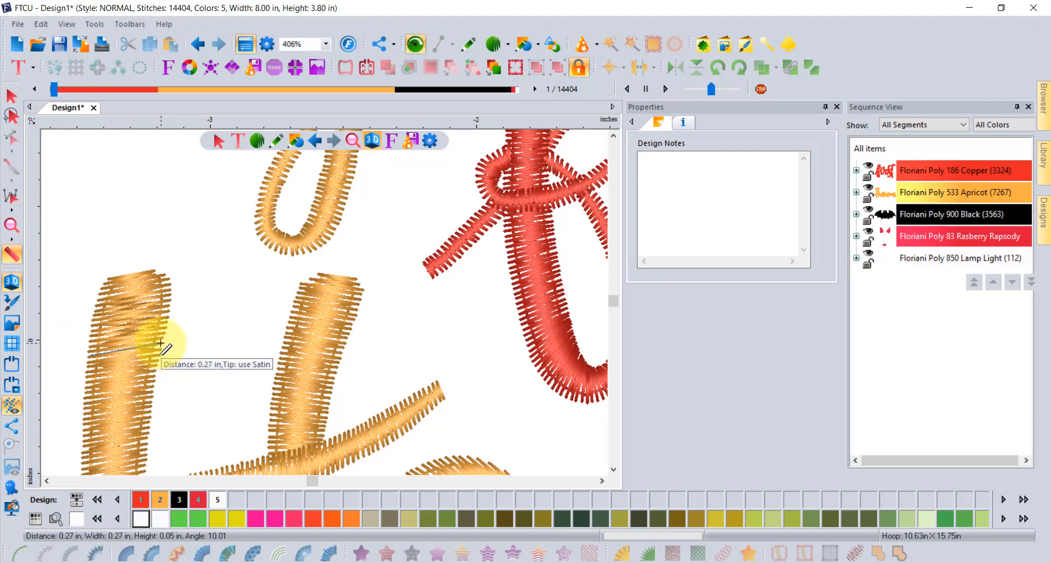
pyautogui.moveTo(160, 344); pyautogui.dragTo(158, 342)
# Switch the measurement units to metric and measure the width of the H's first stem again at several spots
pyautogui.rightClick(150, 122)
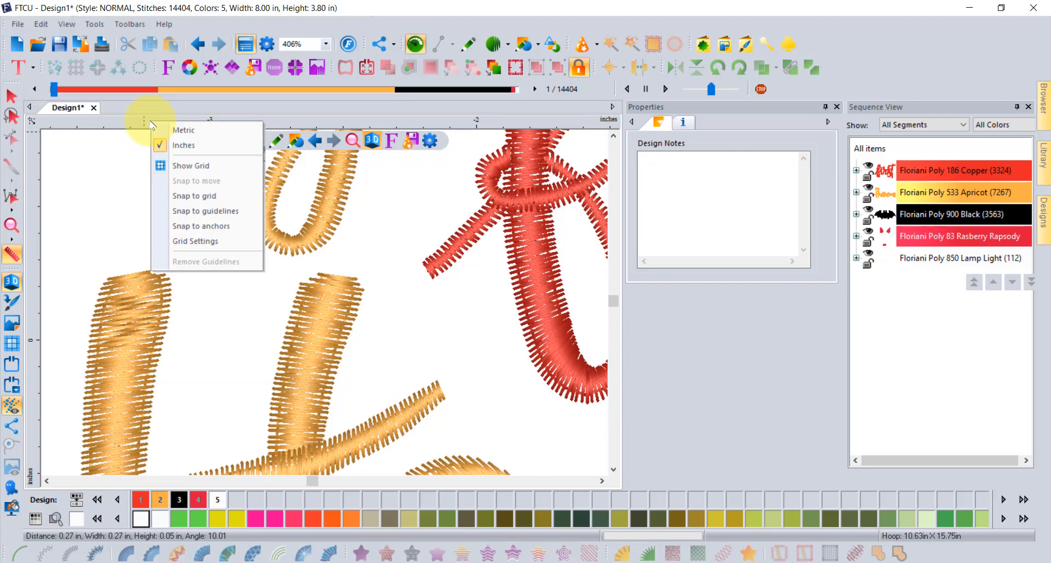
pyautogui.click(178, 130)
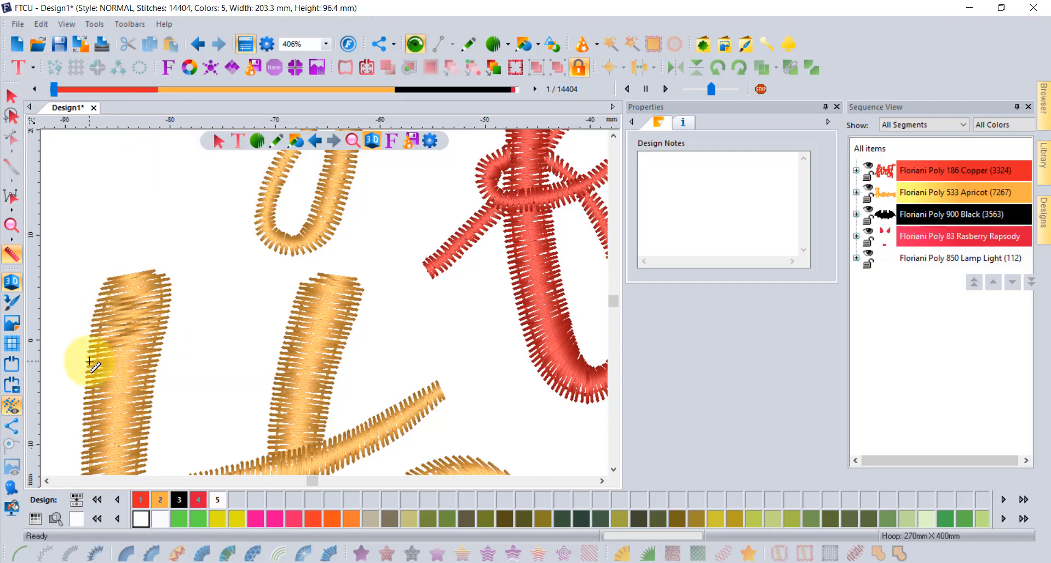
pyautogui.moveTo(88, 361)
pyautogui.mouseDown()
pyautogui.moveTo(134, 344)
pyautogui.moveTo(161, 351)
pyautogui.mouseUp()
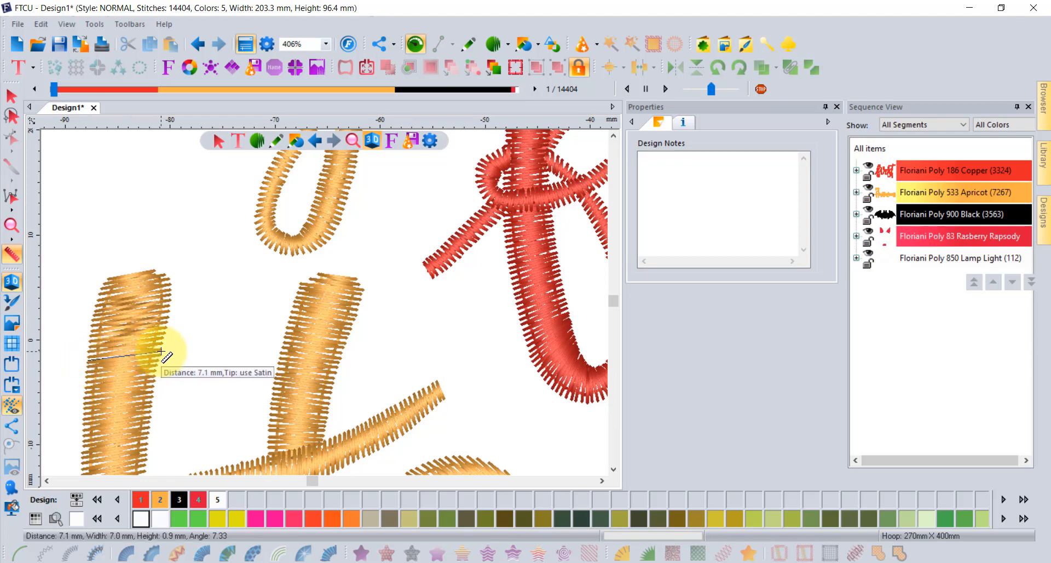
pyautogui.moveTo(161, 351); pyautogui.dragTo(125, 347)
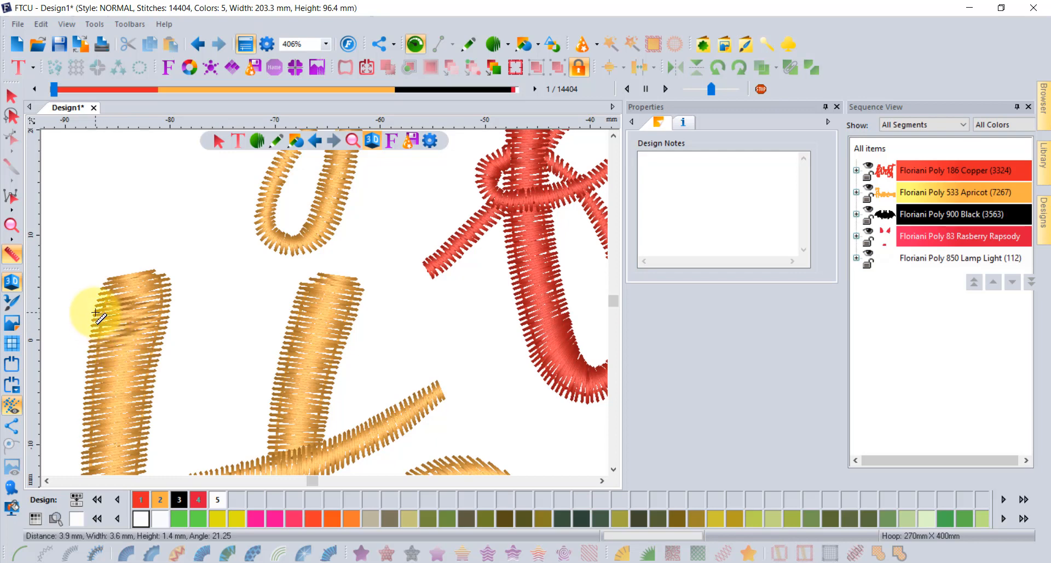
pyautogui.moveTo(96, 314); pyautogui.dragTo(166, 303)
pyautogui.scroll(-1, 176, 318)
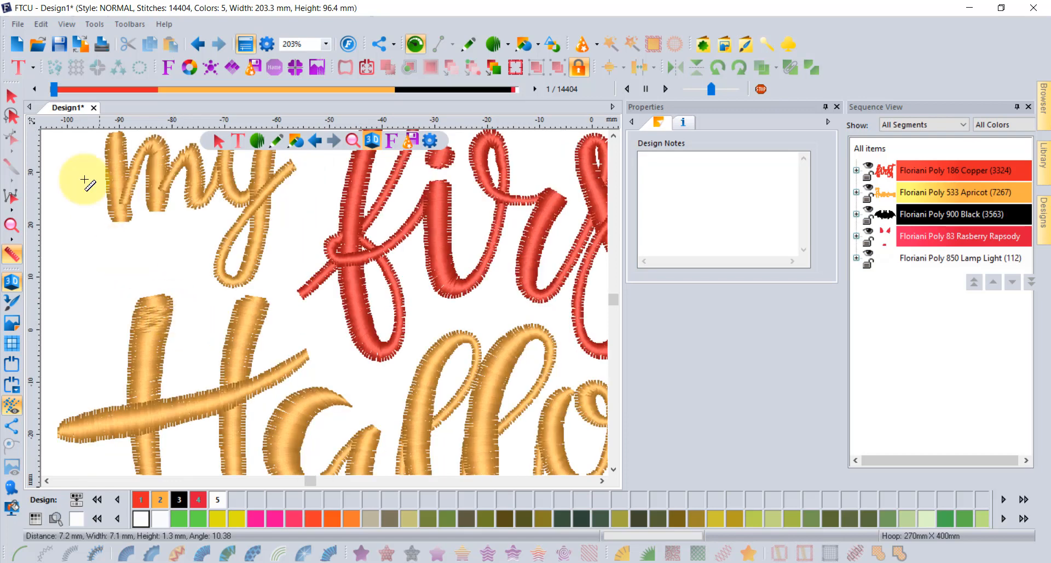
pyautogui.click(11, 96)
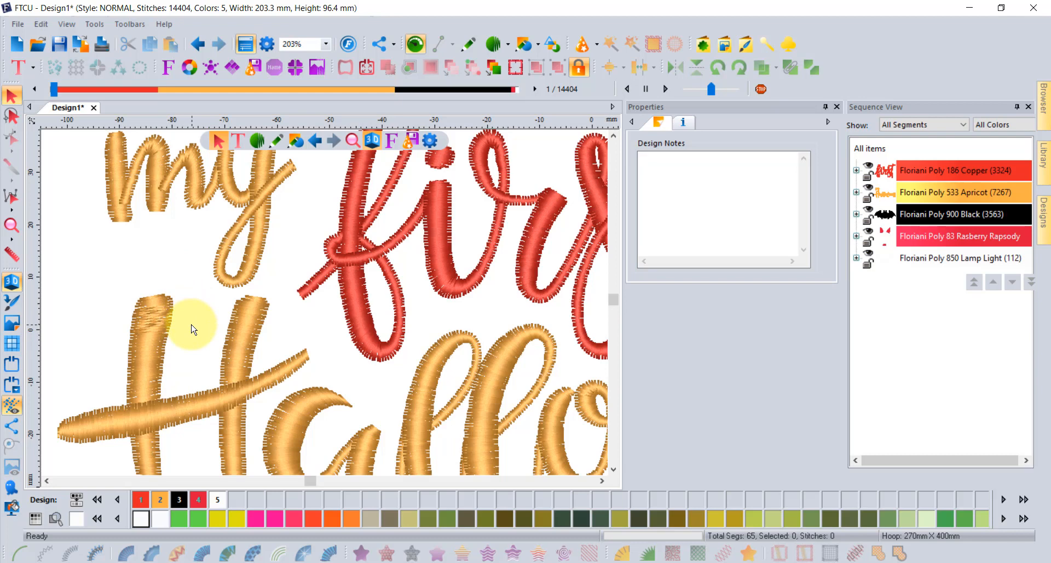
pyautogui.scroll(-3, 191, 329)
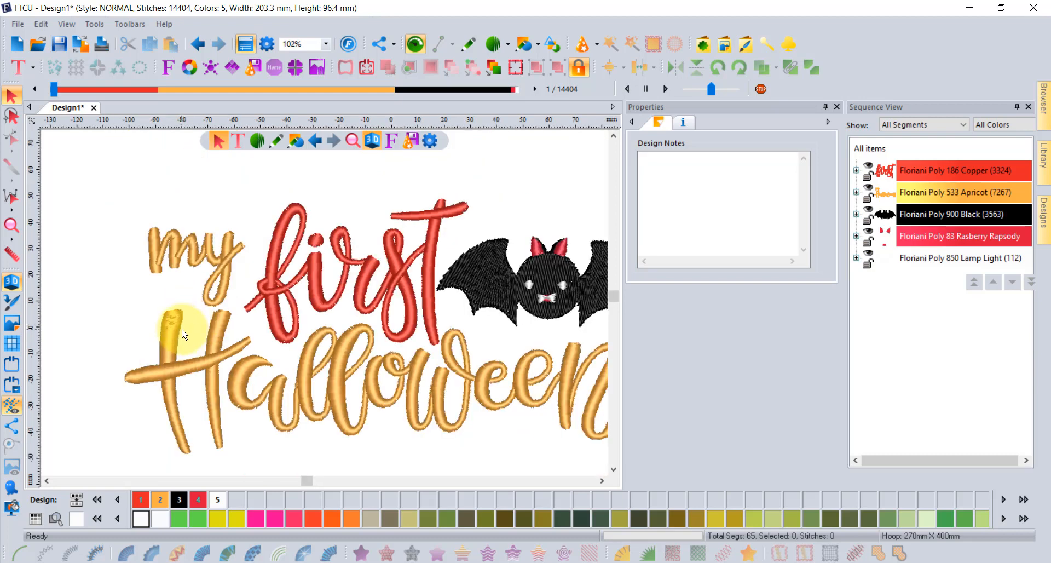
pyautogui.hotkey('ctrl', 'a')
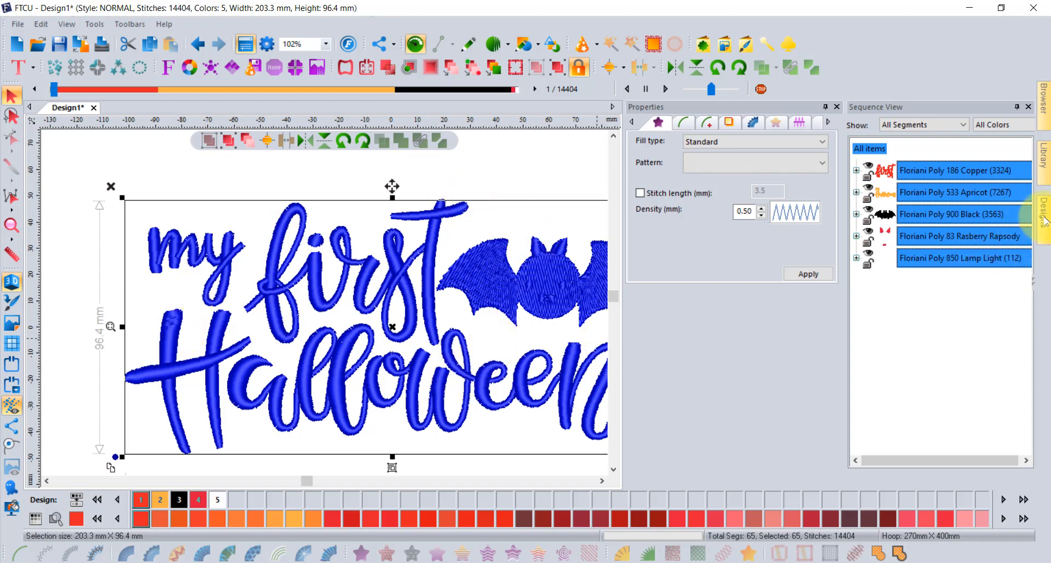
pyautogui.click(1045, 216)
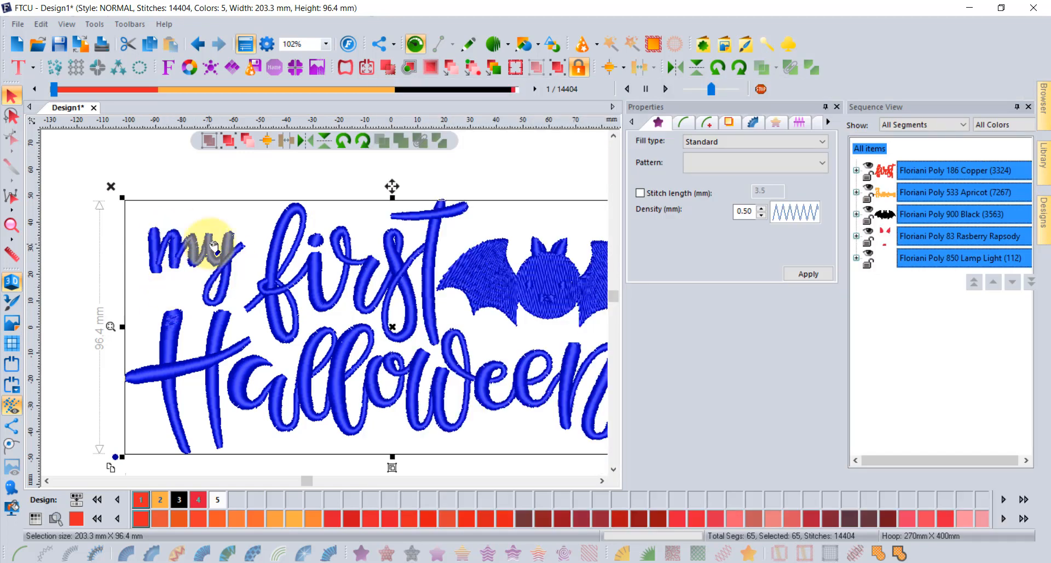
pyautogui.click(229, 145)
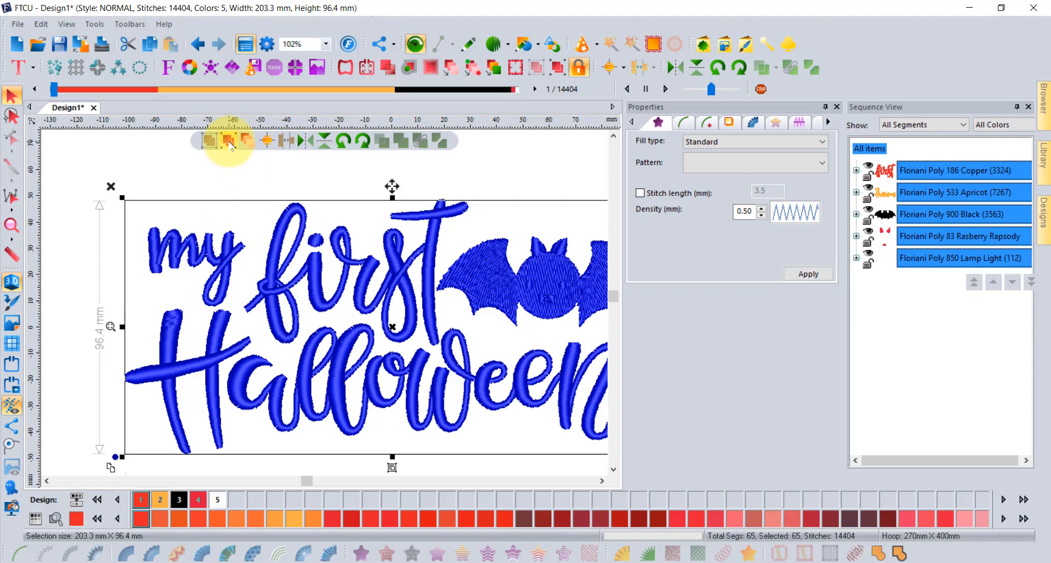
pyautogui.click(251, 173)
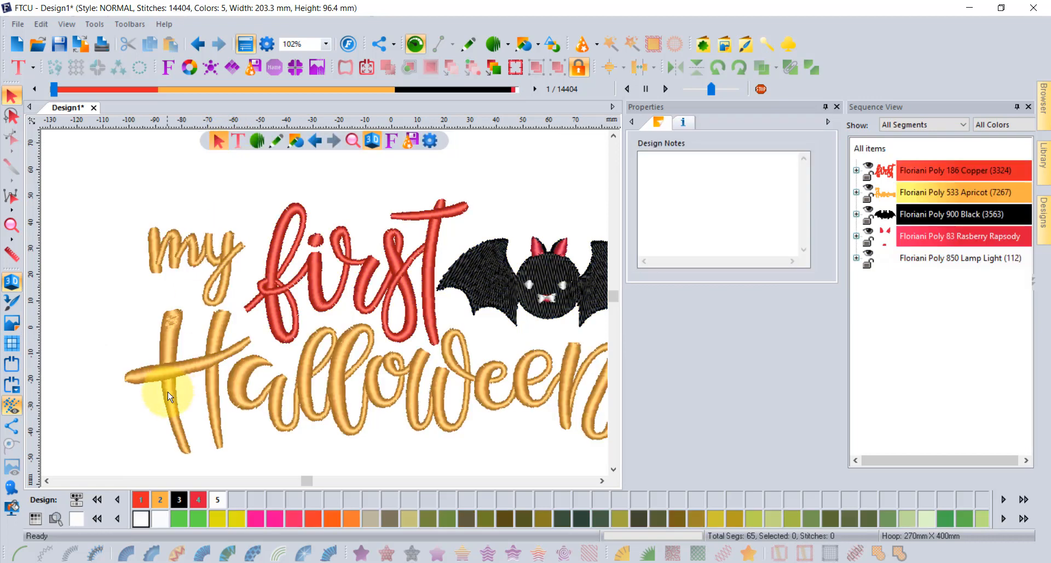
# Select all Floriani Poly 533 Apricot segments and open their quality control settings
pyautogui.click(179, 338)
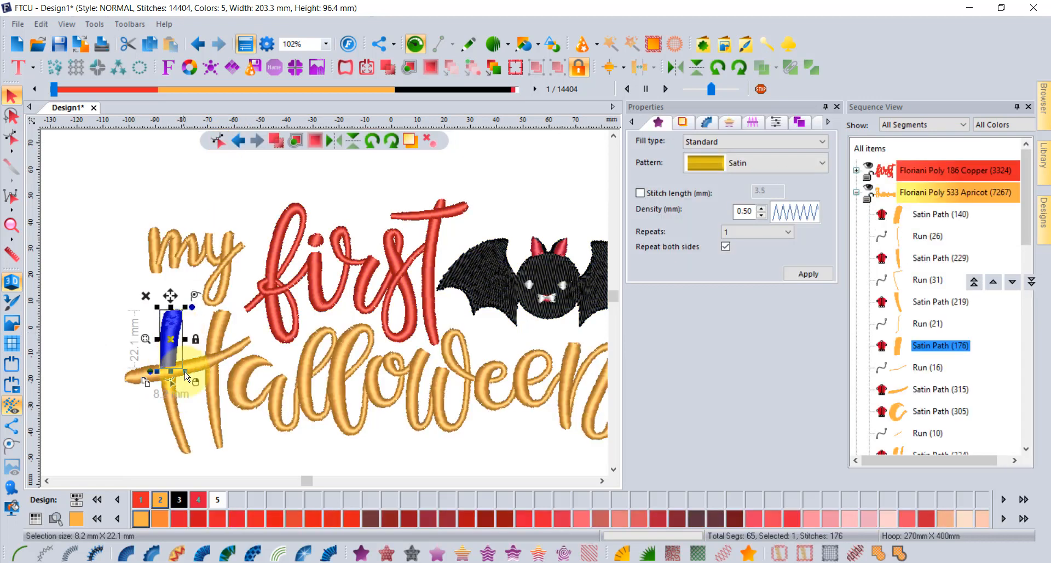
pyautogui.click(186, 403)
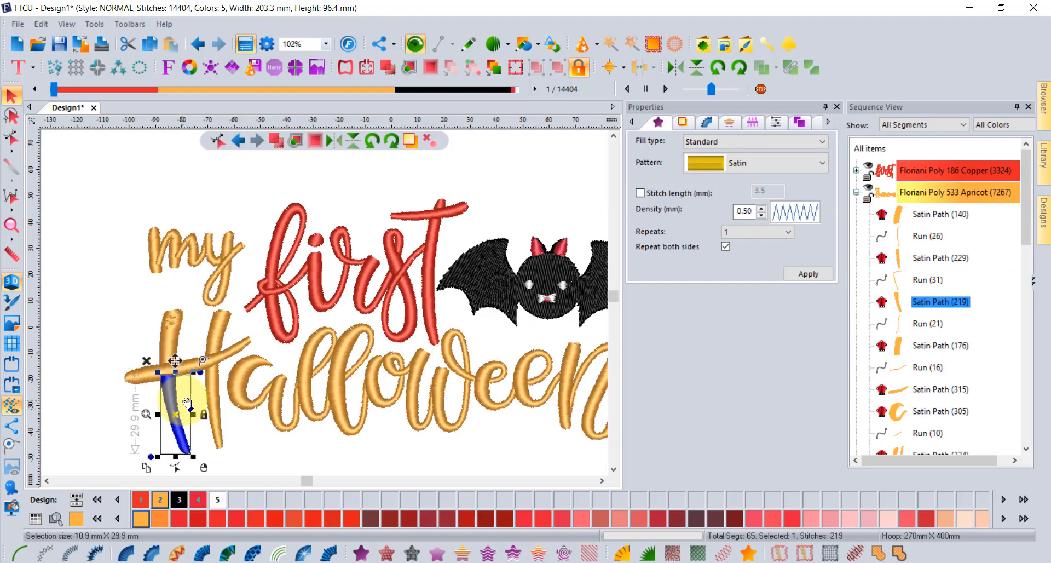
pyautogui.click(938, 196)
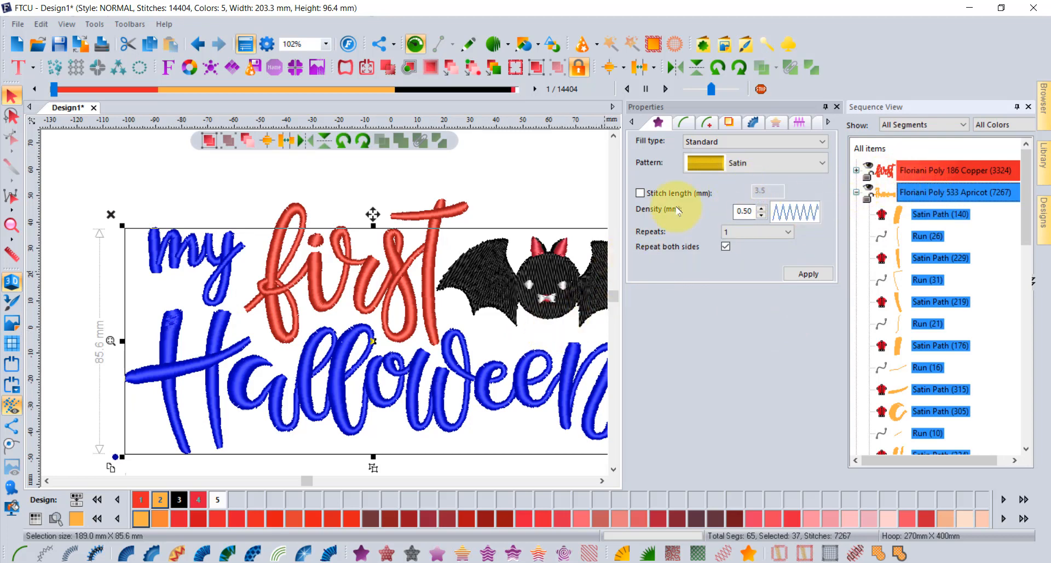
pyautogui.click(828, 121)
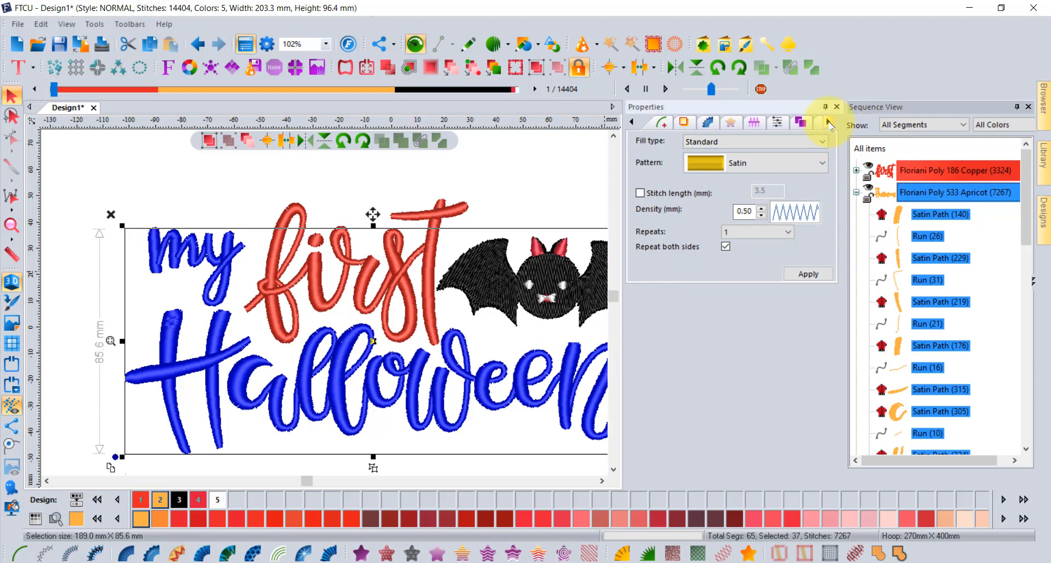
pyautogui.click(828, 122)
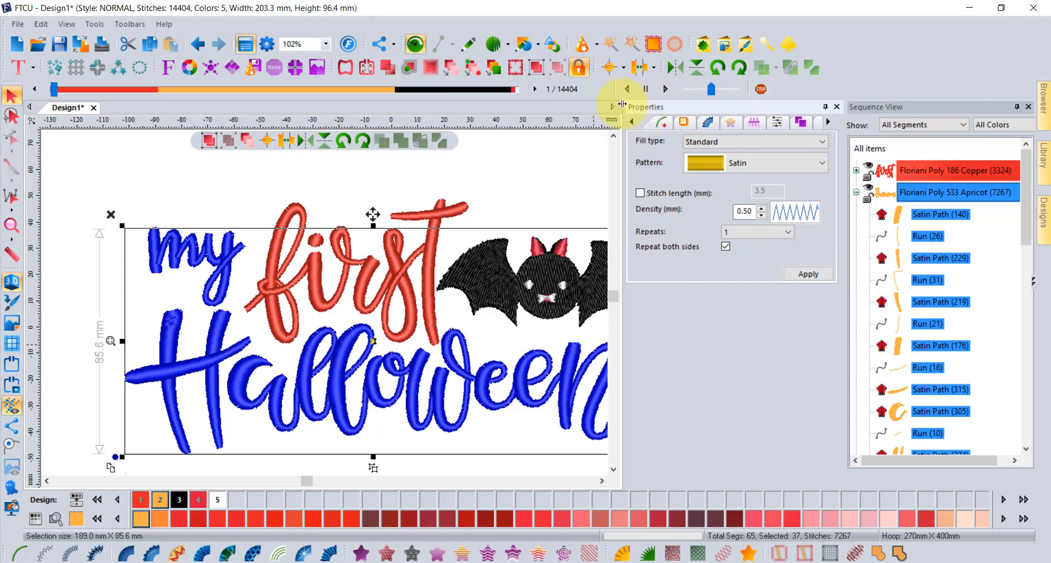
pyautogui.click(632, 122)
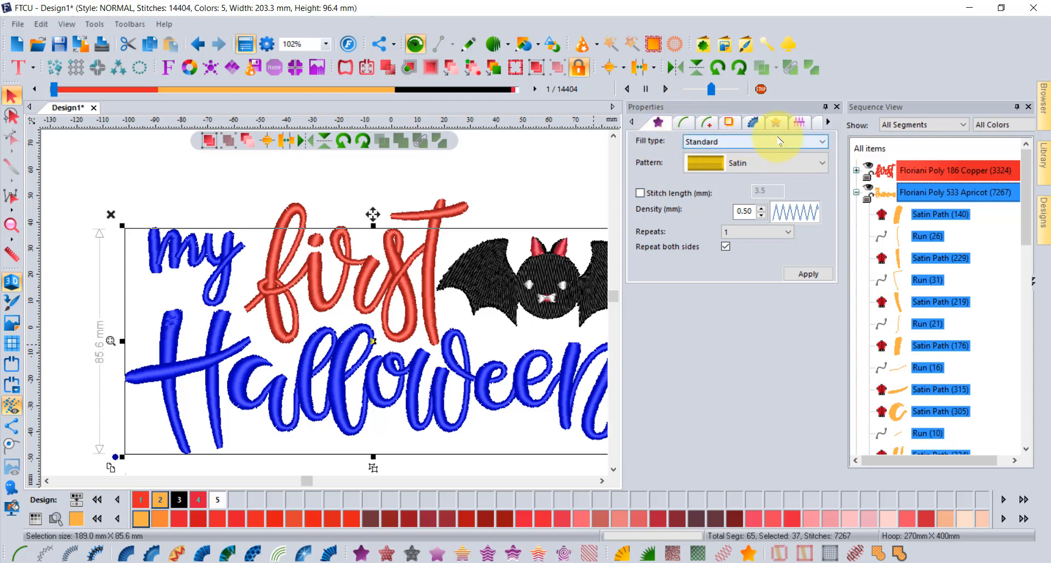
pyautogui.doubleClick(828, 123)
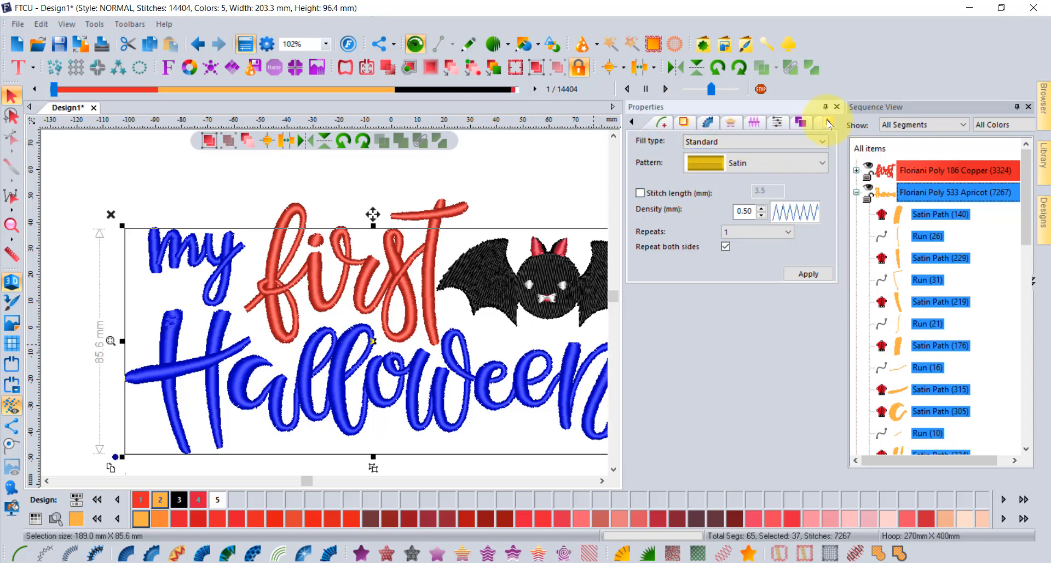
pyautogui.doubleClick(827, 122)
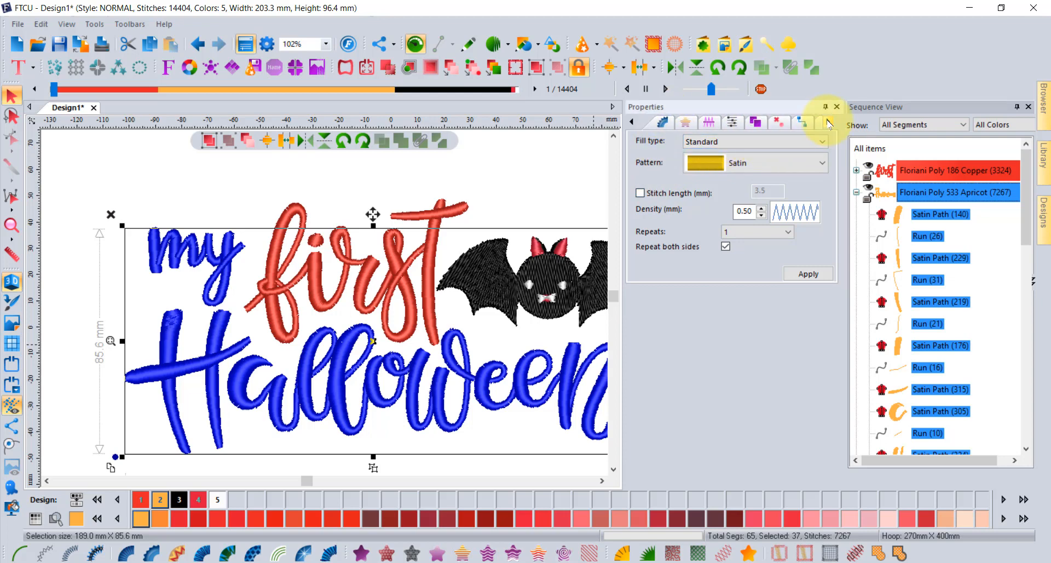
pyautogui.click(730, 125)
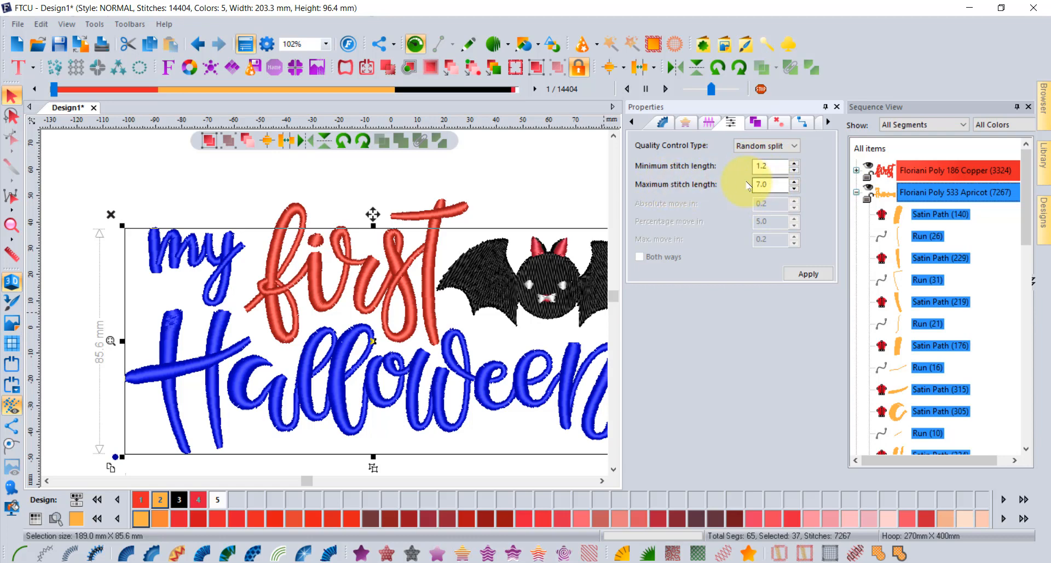
# Set the maximum stitch length of the selected apricot lettering to 8, apply it and clear the selection
pyautogui.doubleClick(774, 184)
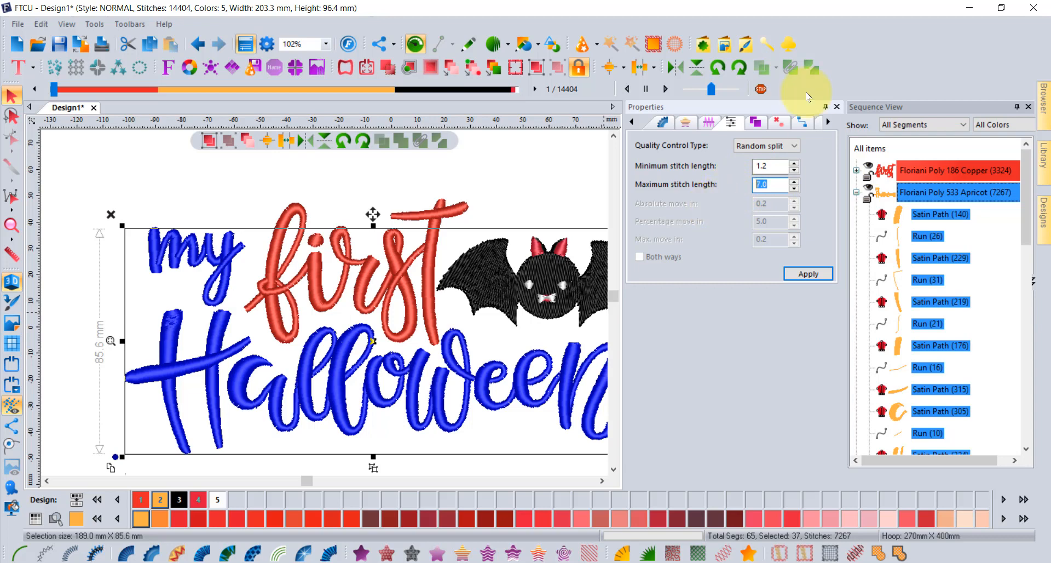
pyautogui.write('8')
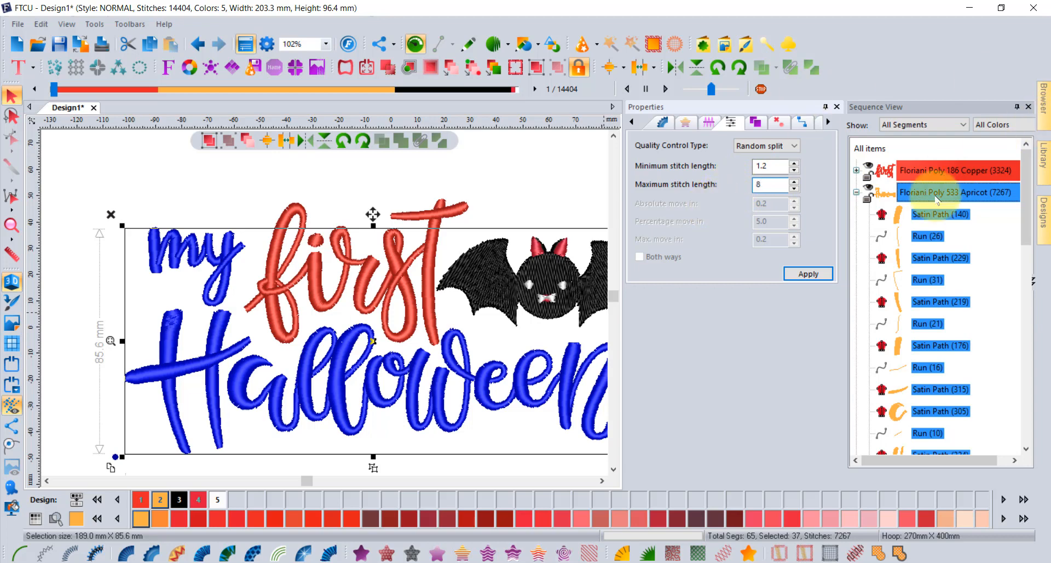
pyautogui.click(808, 274)
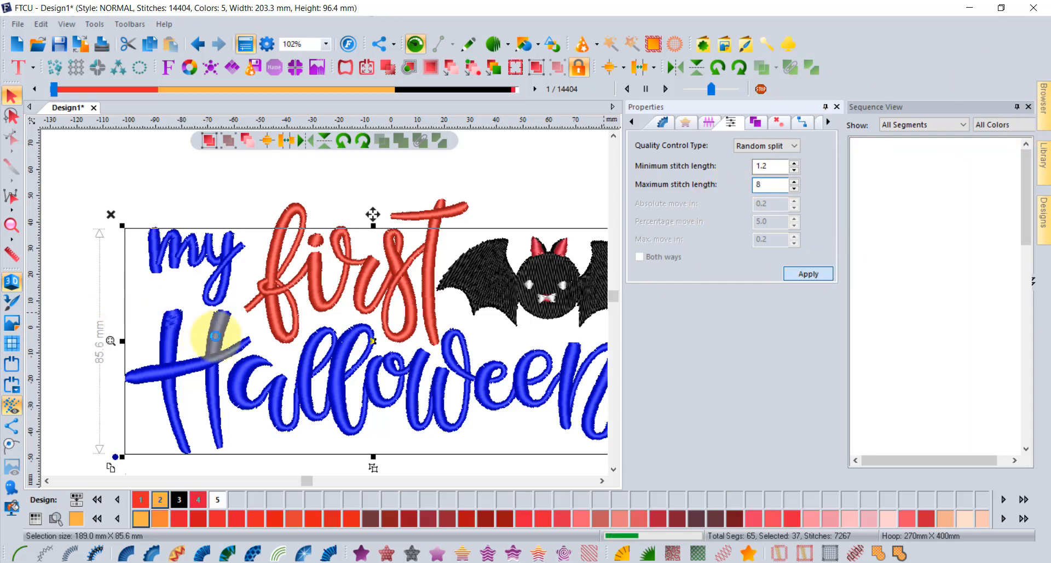
pyautogui.click(173, 321)
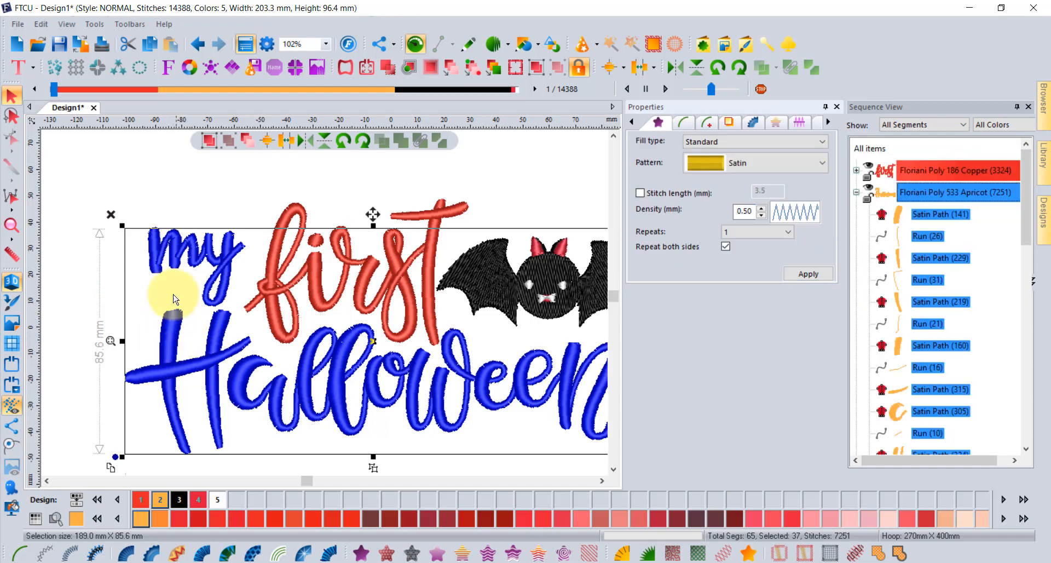
pyautogui.click(71, 289)
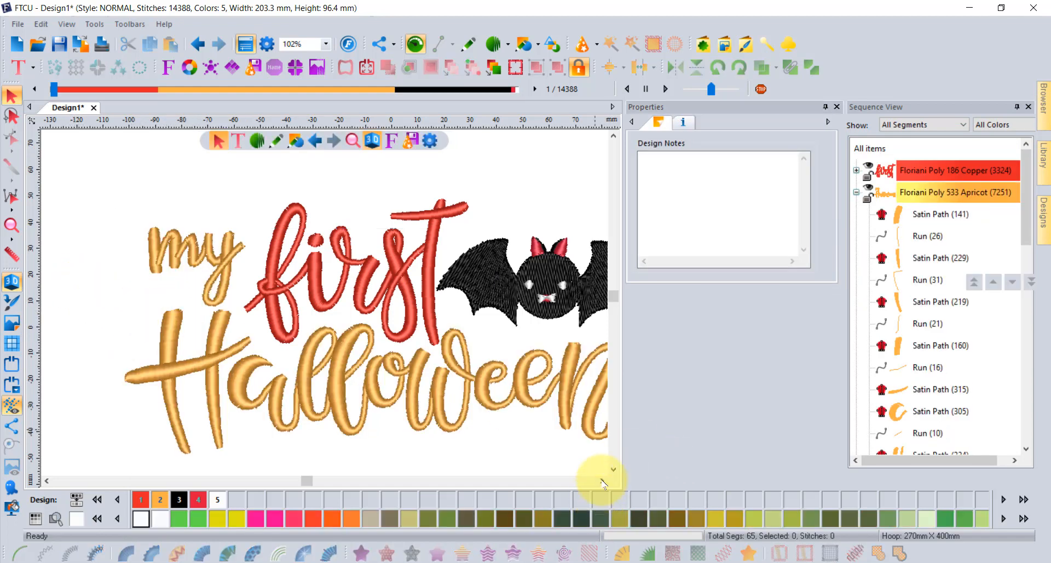
# Undo the maximum stitch length change on the apricot lettering
pyautogui.click(603, 482)
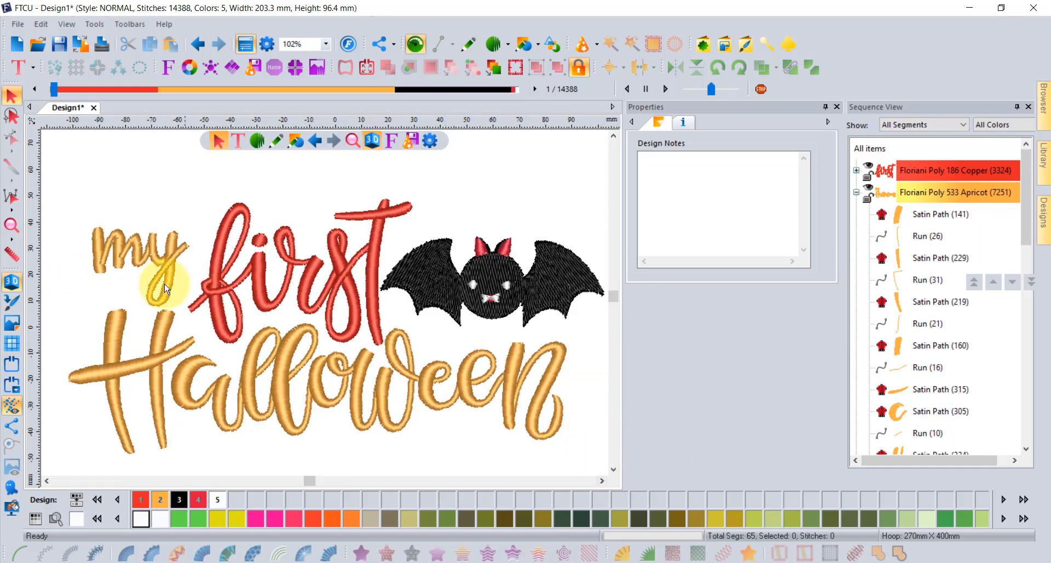
pyautogui.click(202, 48)
pyautogui.click(134, 171)
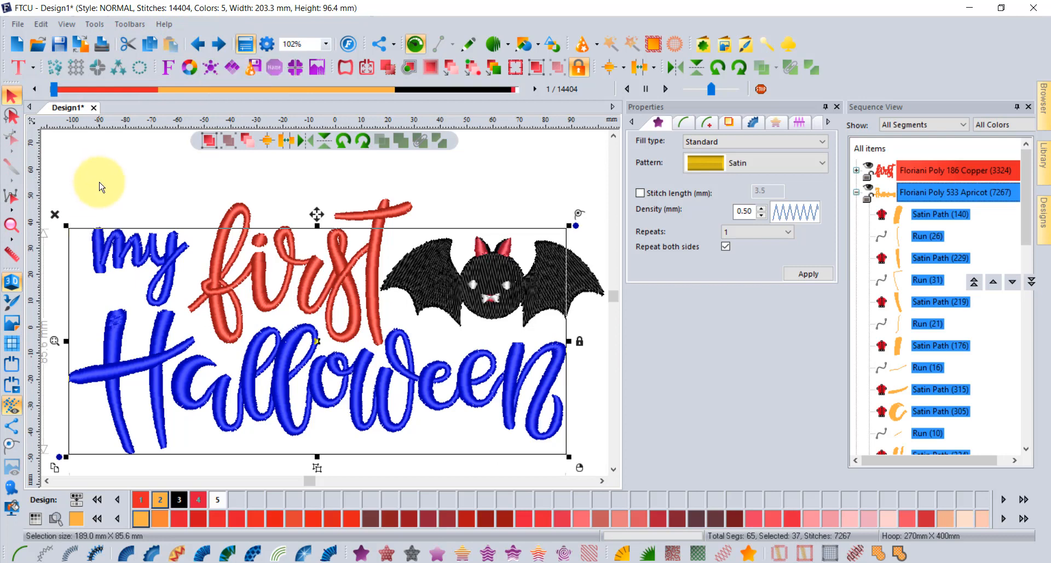
# Select the entire design, scale it up proportionally to about 264.5 × 125.4 mm and clear the selection
pyautogui.scroll(-3, 213, 250)
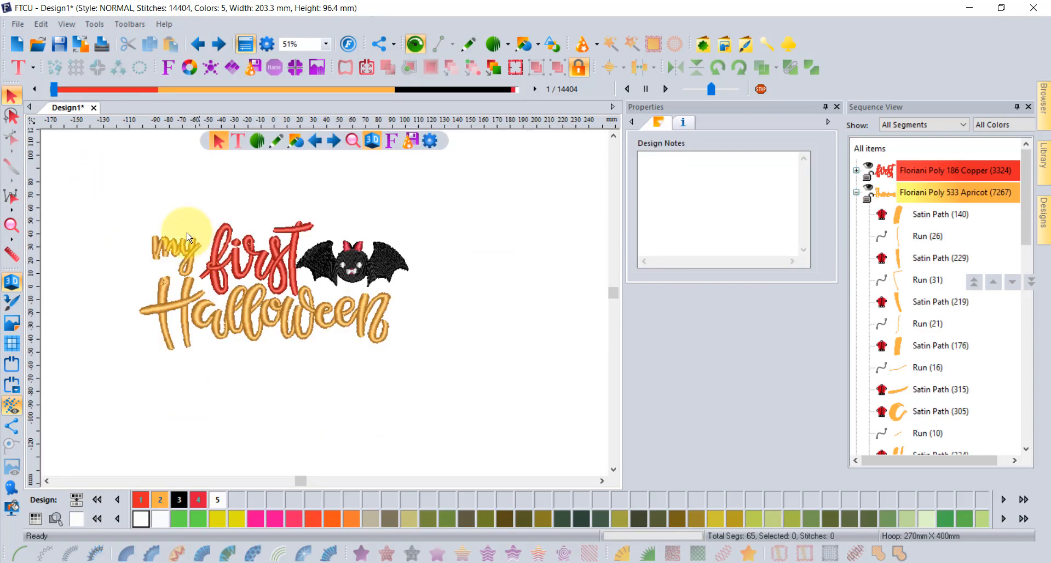
pyautogui.moveTo(130, 208); pyautogui.dragTo(482, 360)
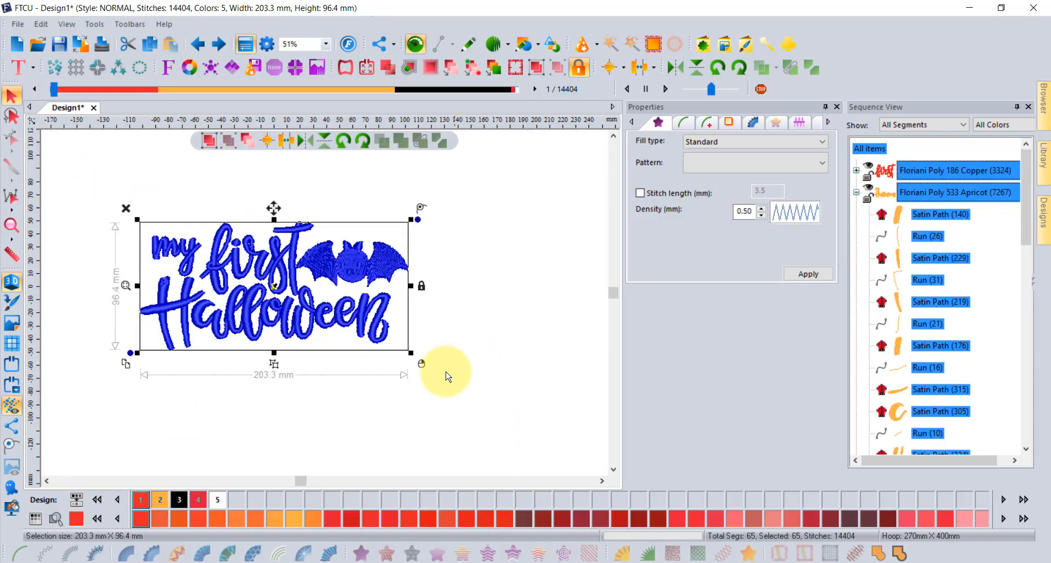
pyautogui.moveTo(411, 352); pyautogui.dragTo(502, 372)
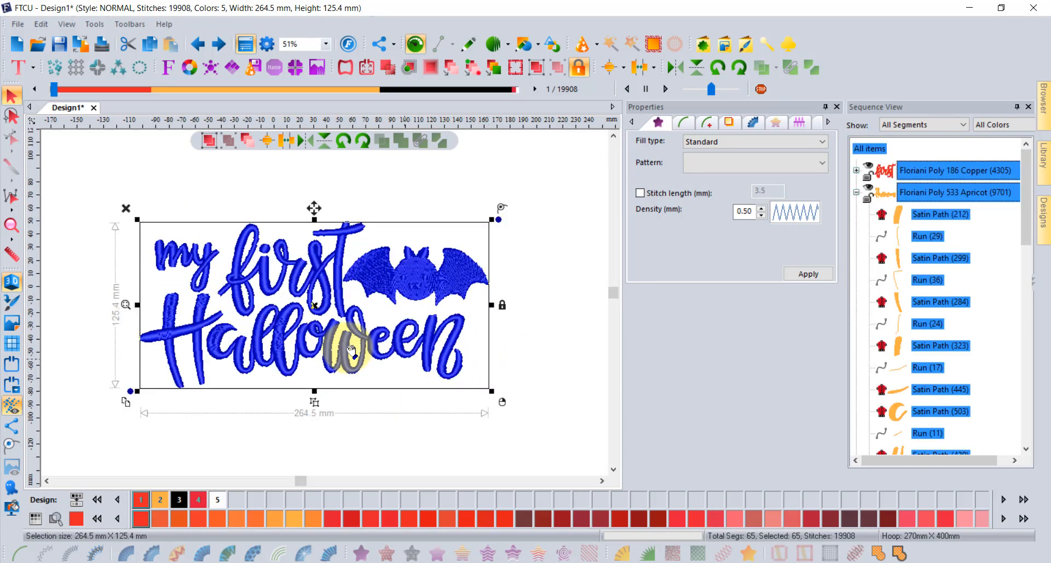
pyautogui.click(64, 269)
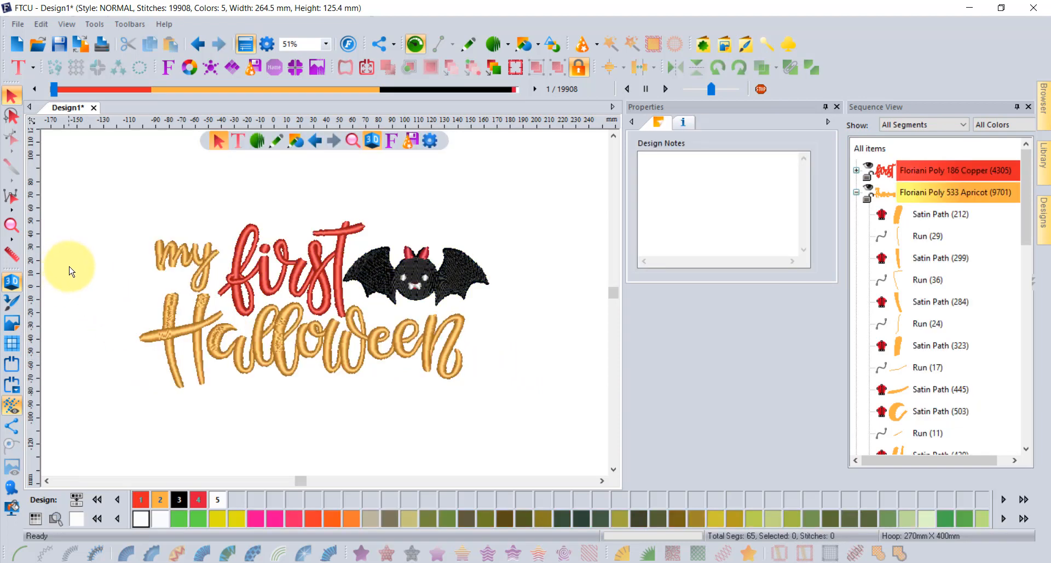
# Set the quality control type of all Floriani Poly 533 Apricot segments to None, apply it and clear the selection
pyautogui.scroll(2, 149, 338)
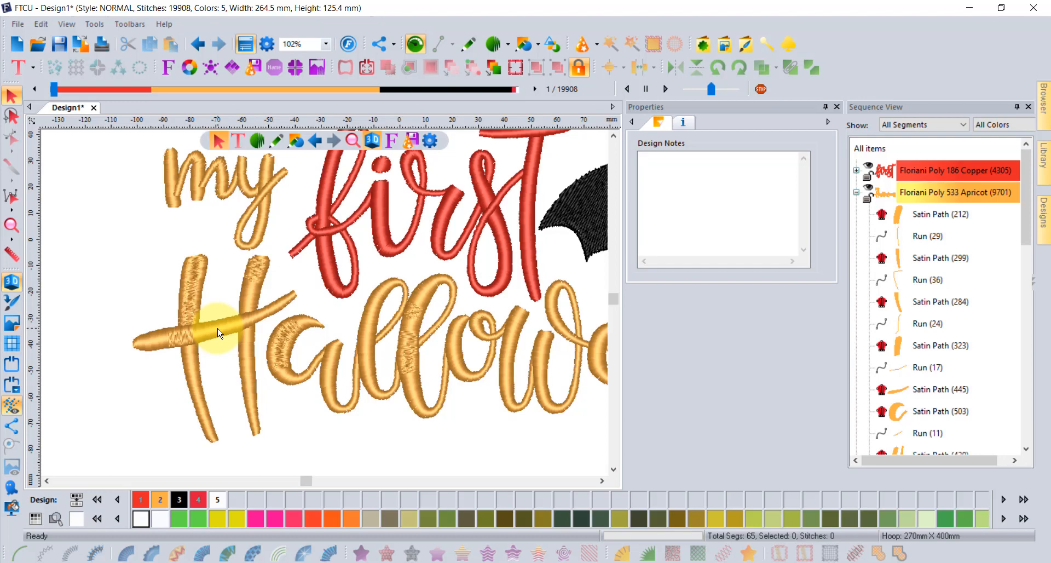
pyautogui.click(921, 193)
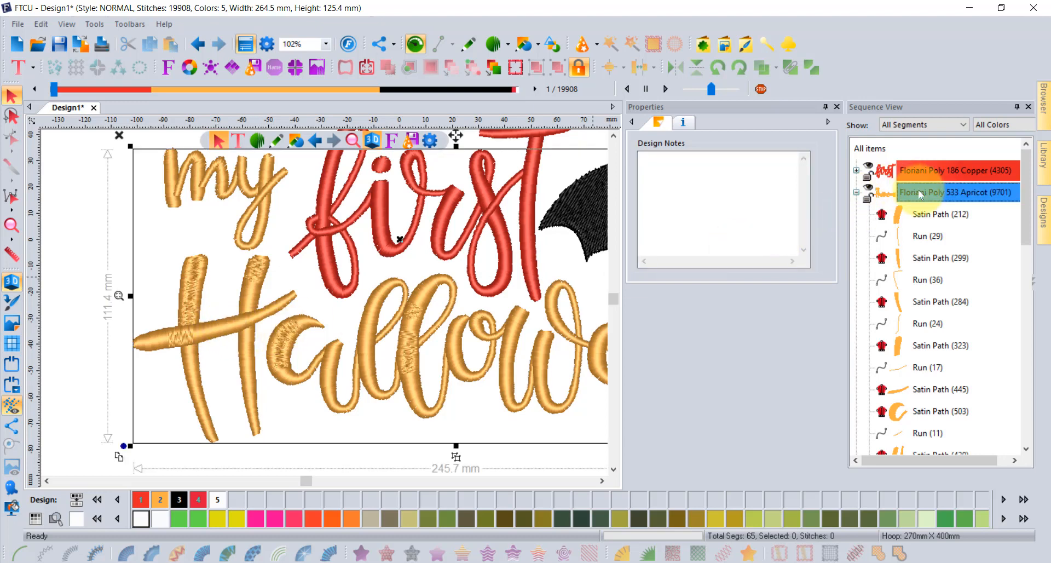
pyautogui.click(829, 122)
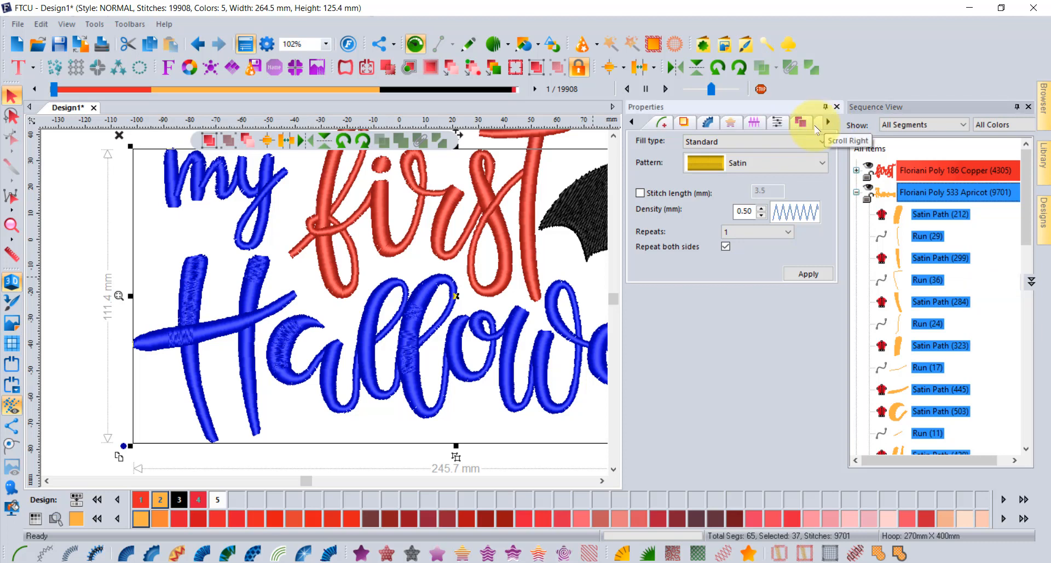
pyautogui.click(829, 122)
pyautogui.click(775, 126)
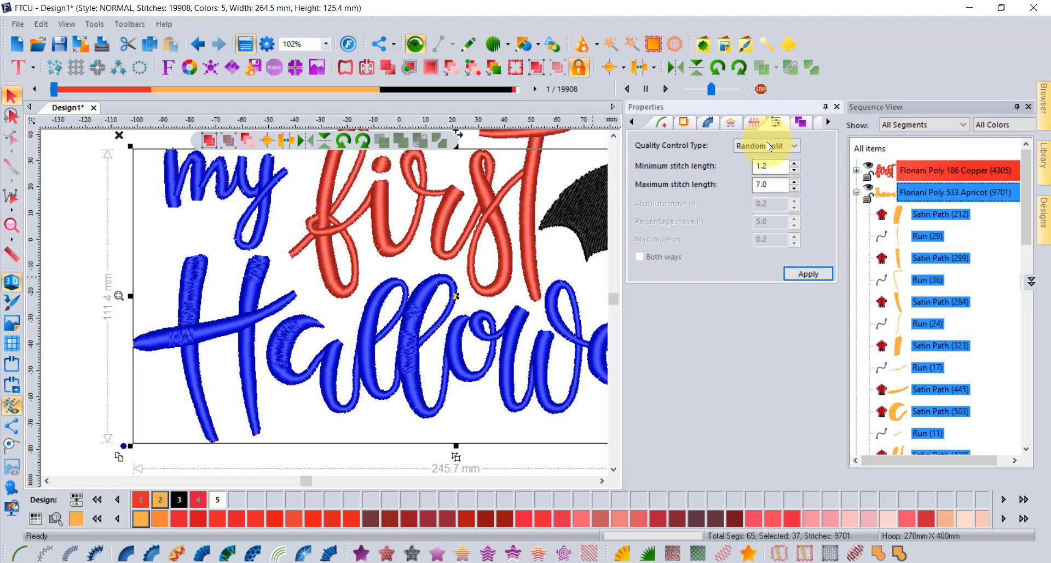
pyautogui.click(757, 145)
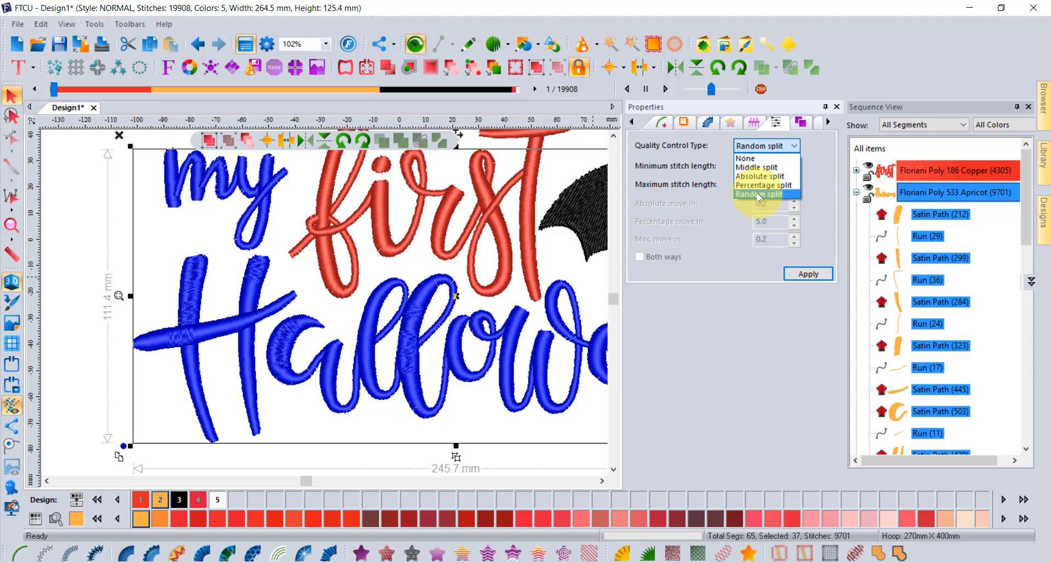
pyautogui.click(757, 159)
pyautogui.click(810, 274)
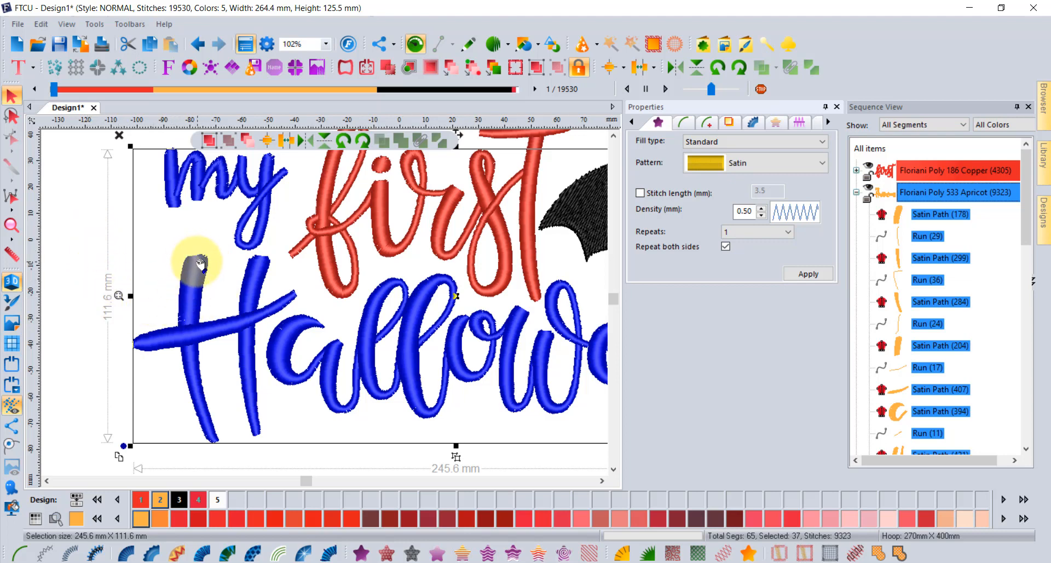
pyautogui.click(86, 242)
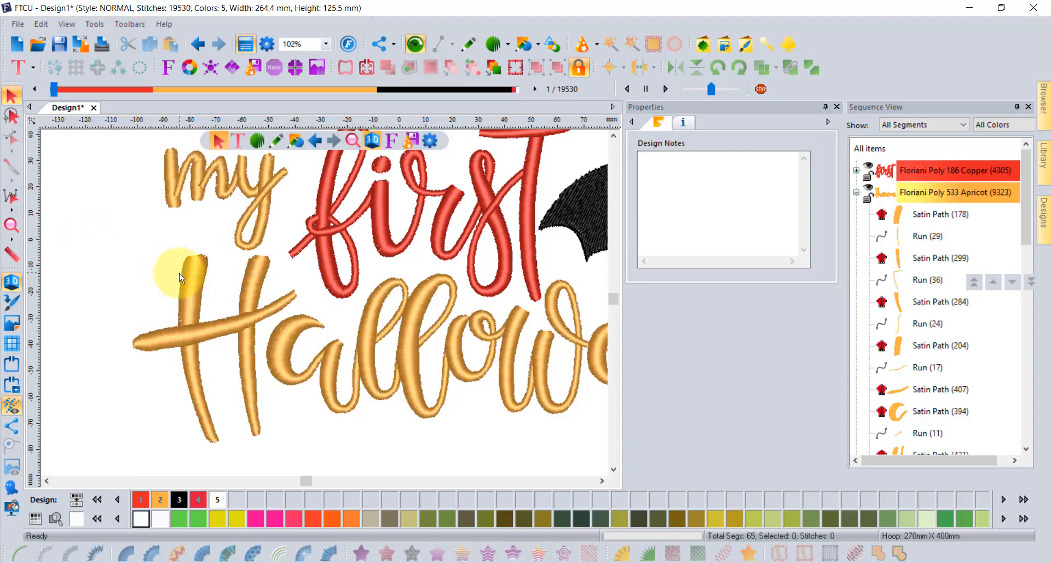
# Measure the width of the H's first stem near its top
pyautogui.scroll(2, 192, 241)
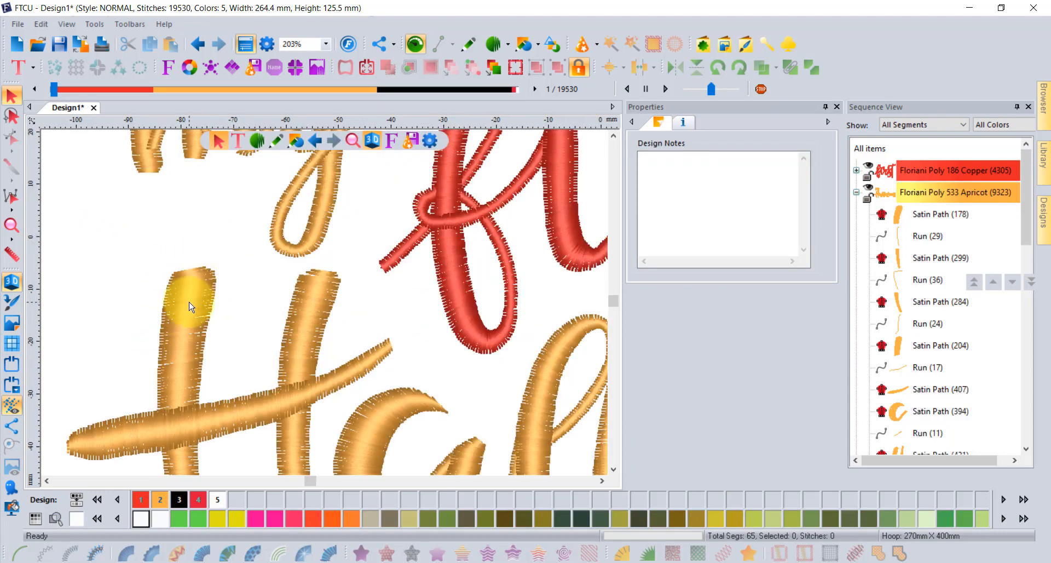
pyautogui.scroll(2, 190, 307)
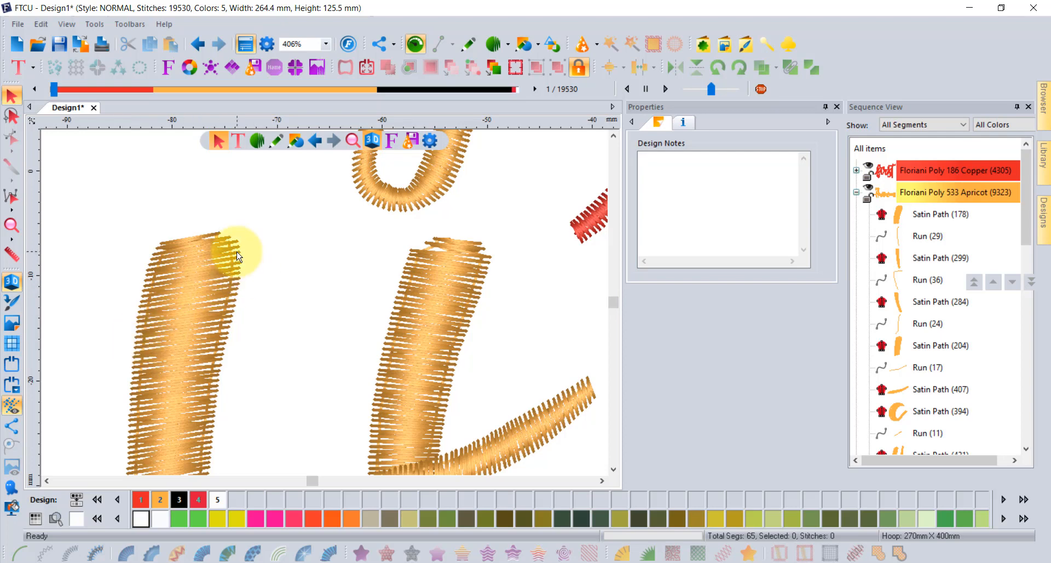
pyautogui.click(11, 253)
pyautogui.moveTo(138, 306)
pyautogui.mouseDown()
pyautogui.moveTo(171, 286)
pyautogui.moveTo(241, 287)
pyautogui.mouseUp()
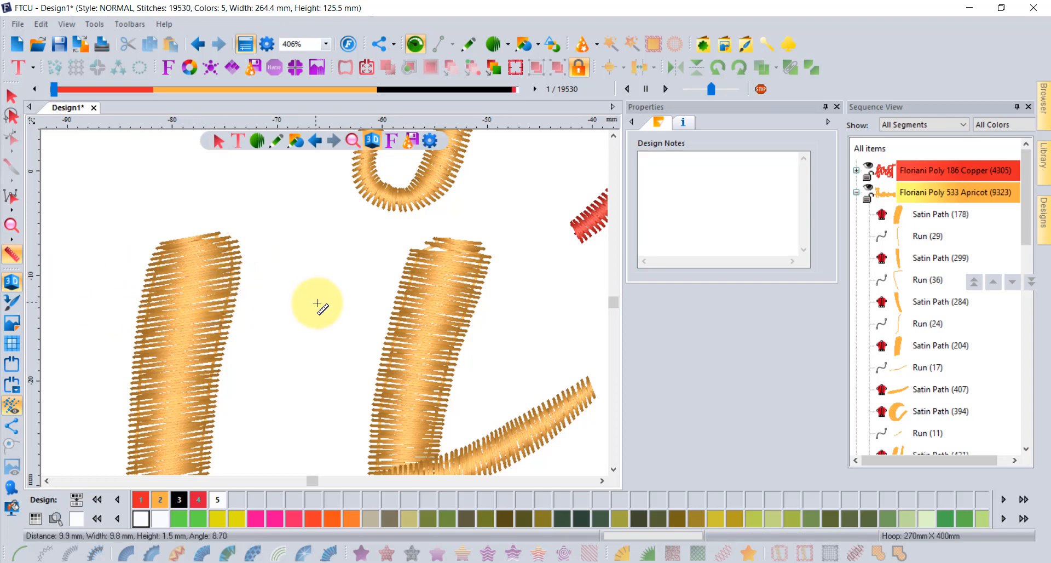
pyautogui.scroll(-2, 318, 305)
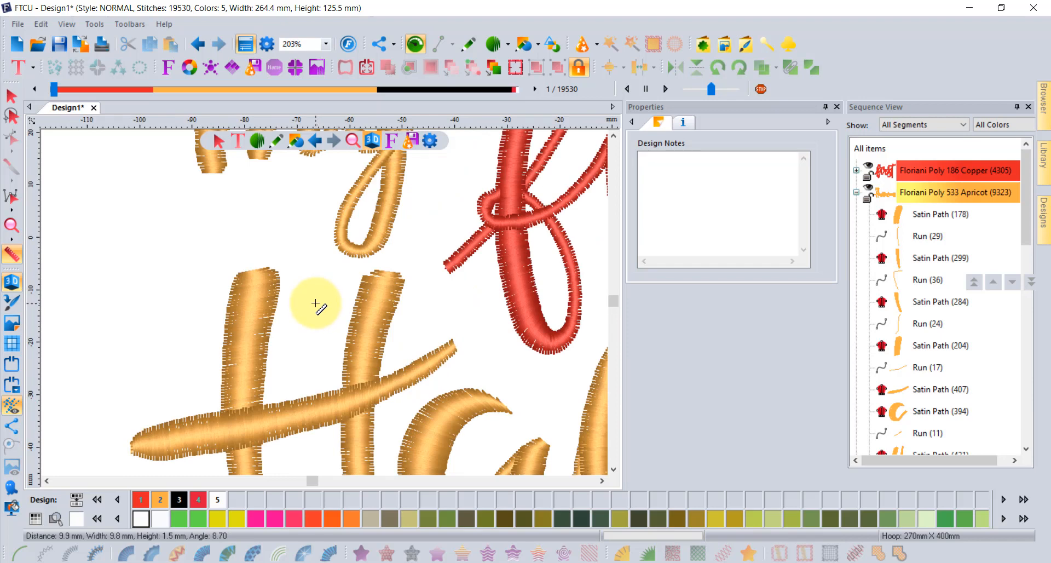
pyautogui.scroll(2, 160, 211)
pyautogui.scroll(-1, 181, 228)
pyautogui.scroll(-1, 245, 290)
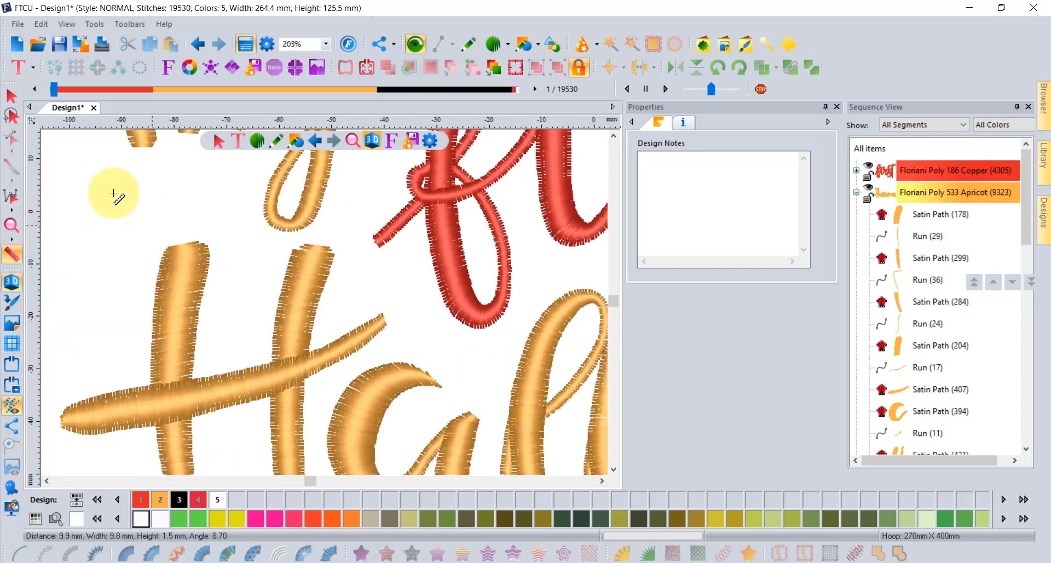
pyautogui.click(11, 96)
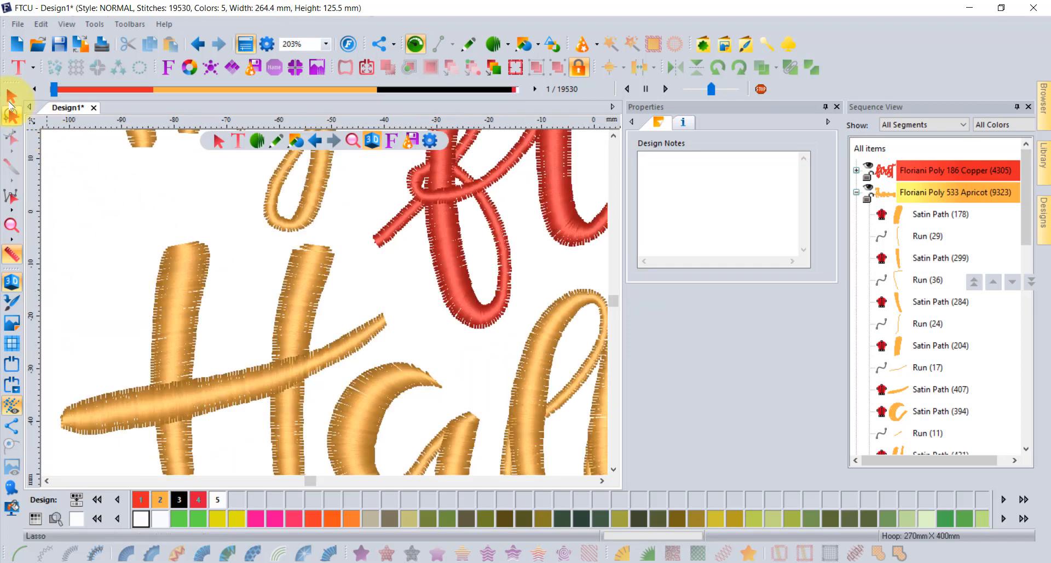
# Widen the upper satin segment of the H's first stem to about 15 mm and clear the selection
pyautogui.click(210, 269)
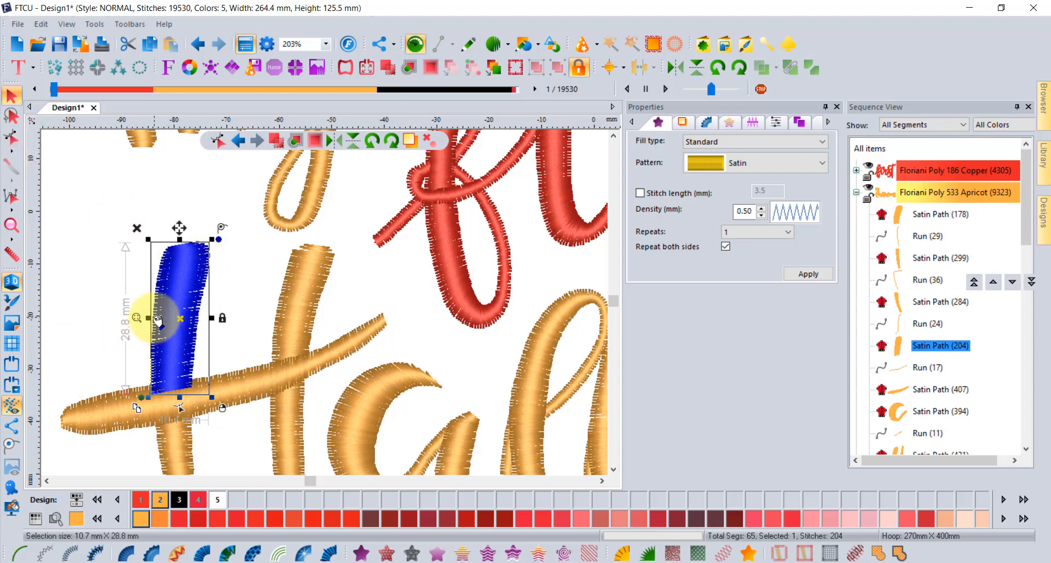
pyautogui.moveTo(148, 317); pyautogui.dragTo(123, 314)
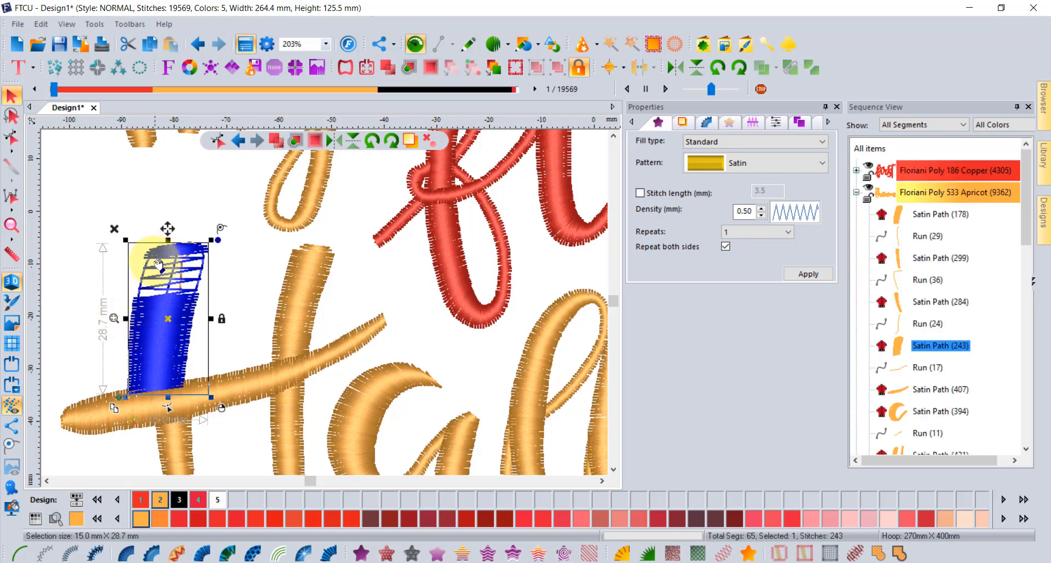
pyautogui.click(82, 263)
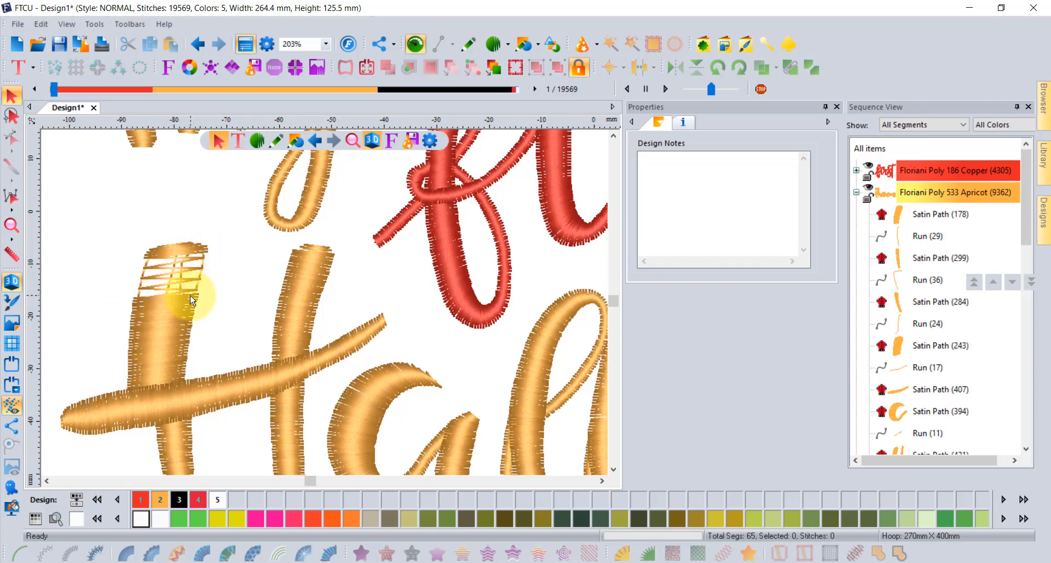
# Examine the stitches at the top of the H's first stem with the 3D view off, and turn it back on
pyautogui.click(11, 282)
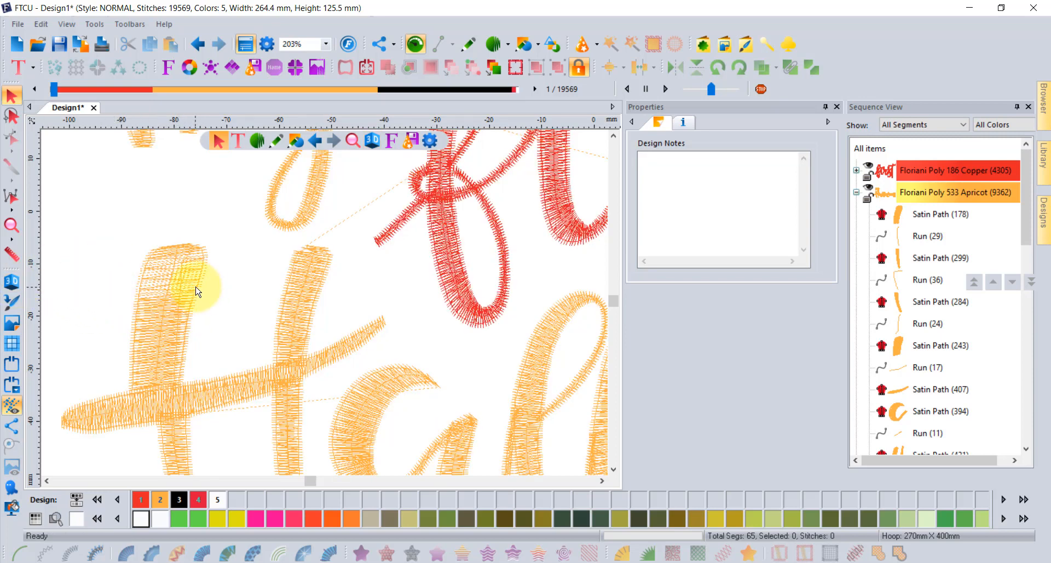
pyautogui.scroll(1, 187, 237)
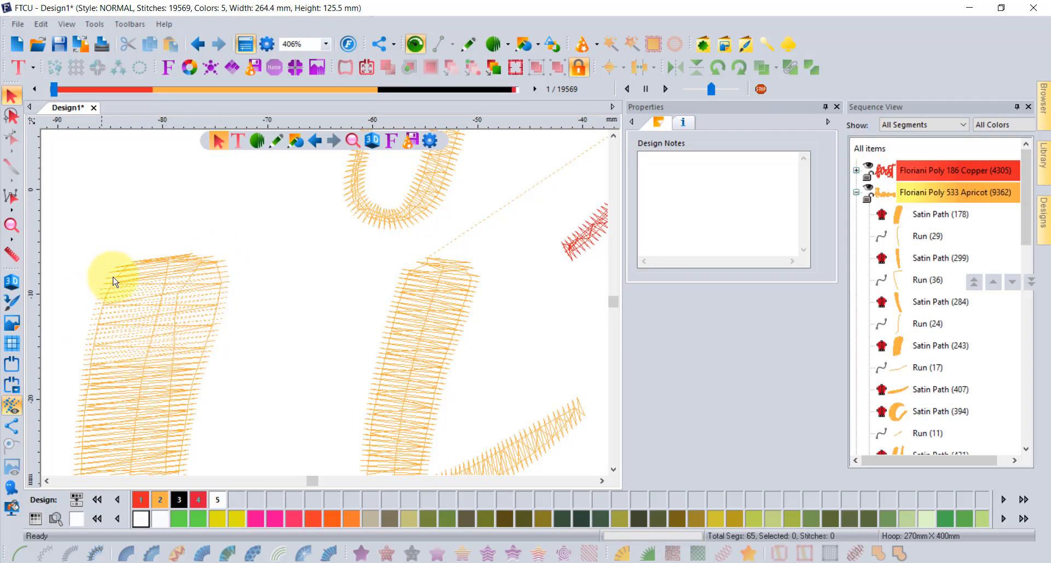
pyautogui.click(12, 282)
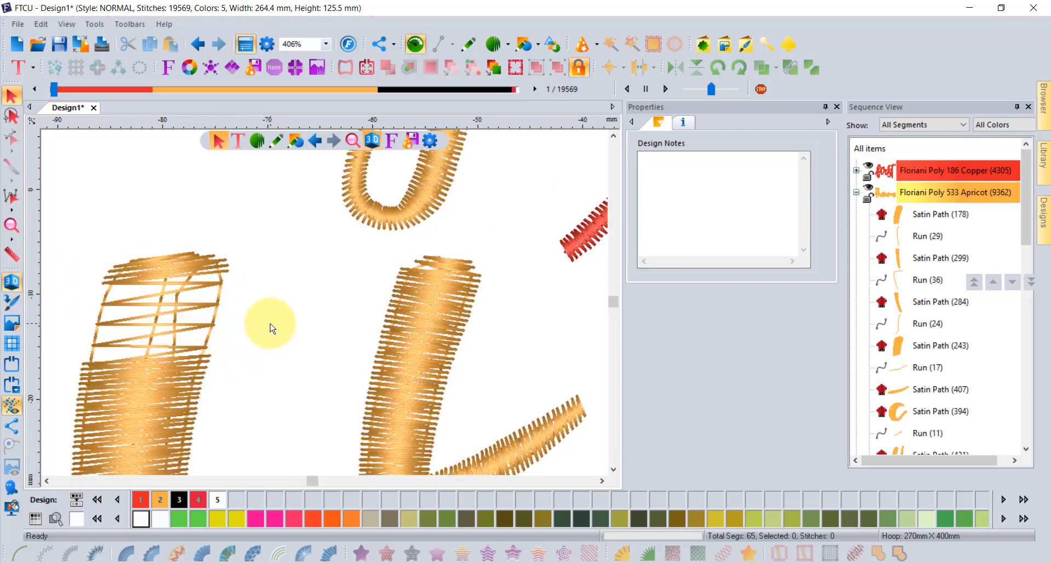
pyautogui.scroll(-1, 274, 326)
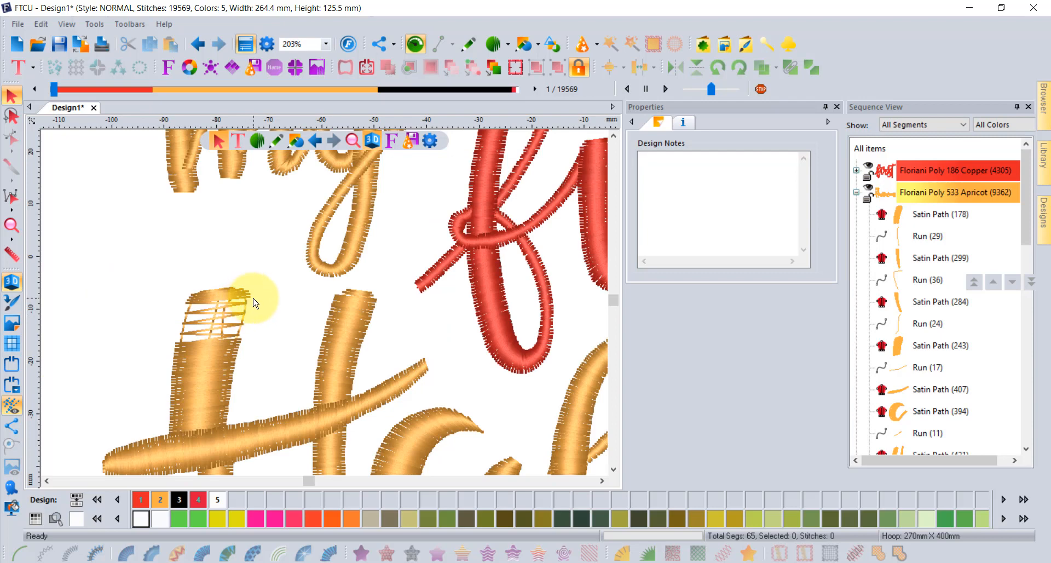
# Widen the upper satin segment of the H's first stem further to about 16.1 mm and clear the selection
pyautogui.click(185, 346)
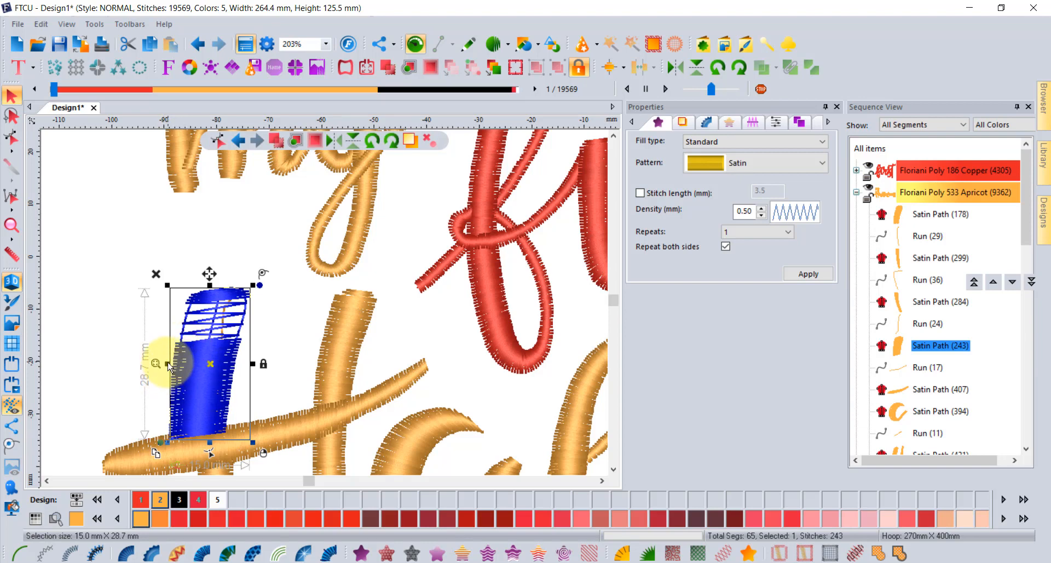
pyautogui.moveTo(167, 363)
pyautogui.mouseDown()
pyautogui.moveTo(183, 363)
pyautogui.moveTo(161, 363)
pyautogui.mouseUp()
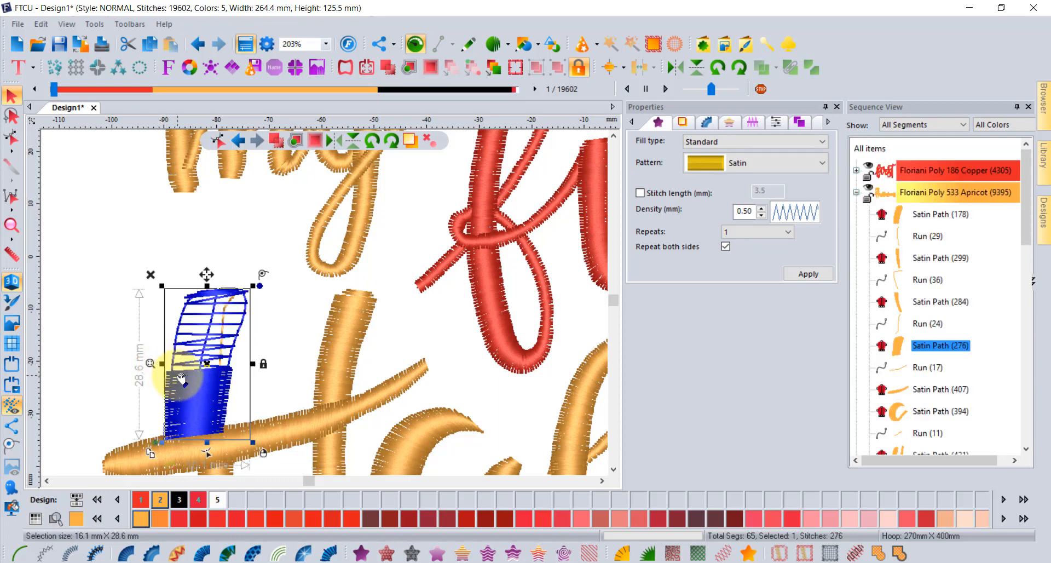
pyautogui.click(93, 356)
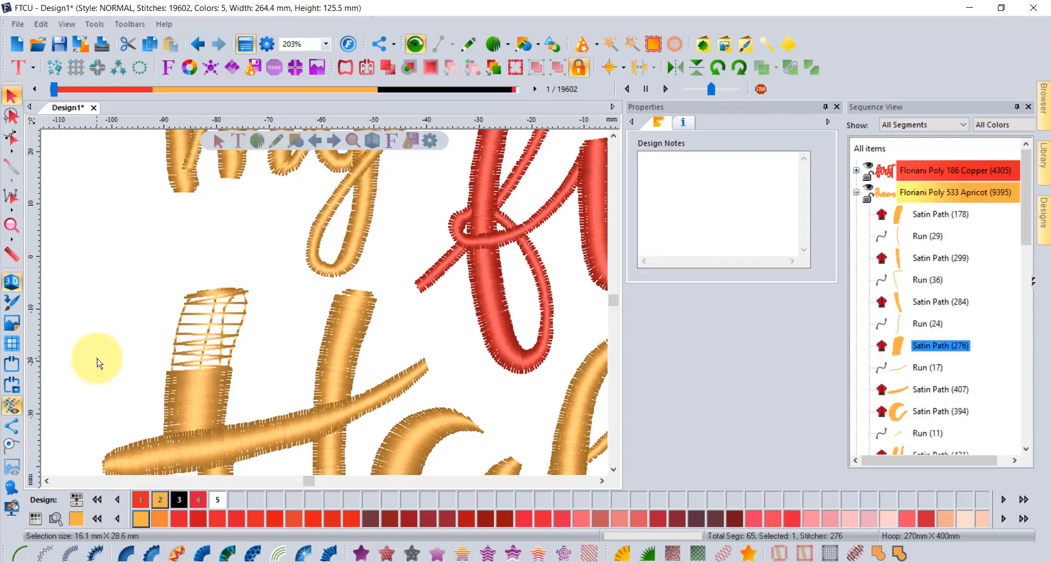
# Measure the width of the H's first stem where the sparse stitches meet the dense satin
pyautogui.click(15, 249)
pyautogui.scroll(1, 192, 378)
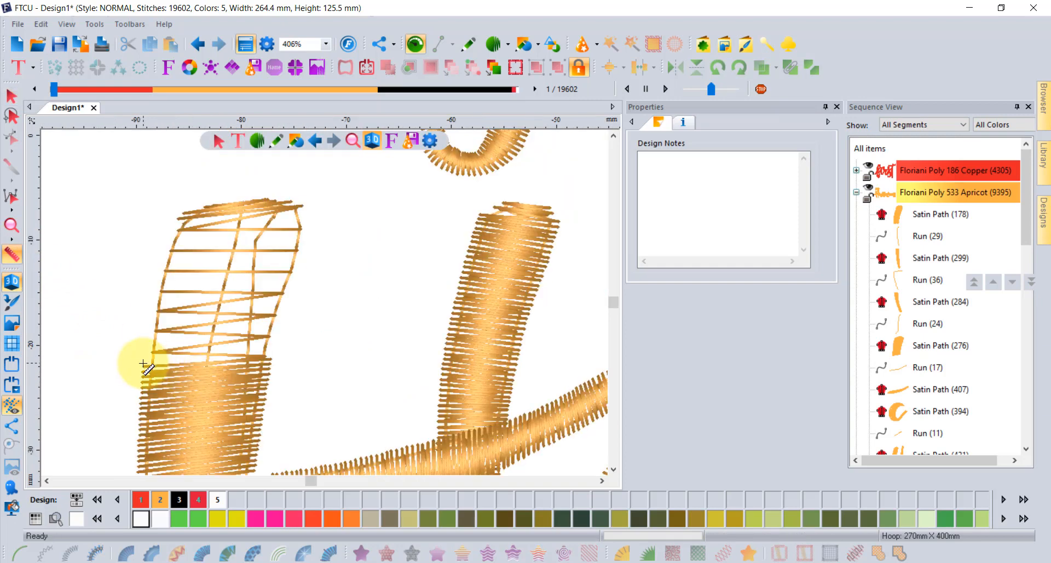
pyautogui.moveTo(143, 367); pyautogui.dragTo(269, 358)
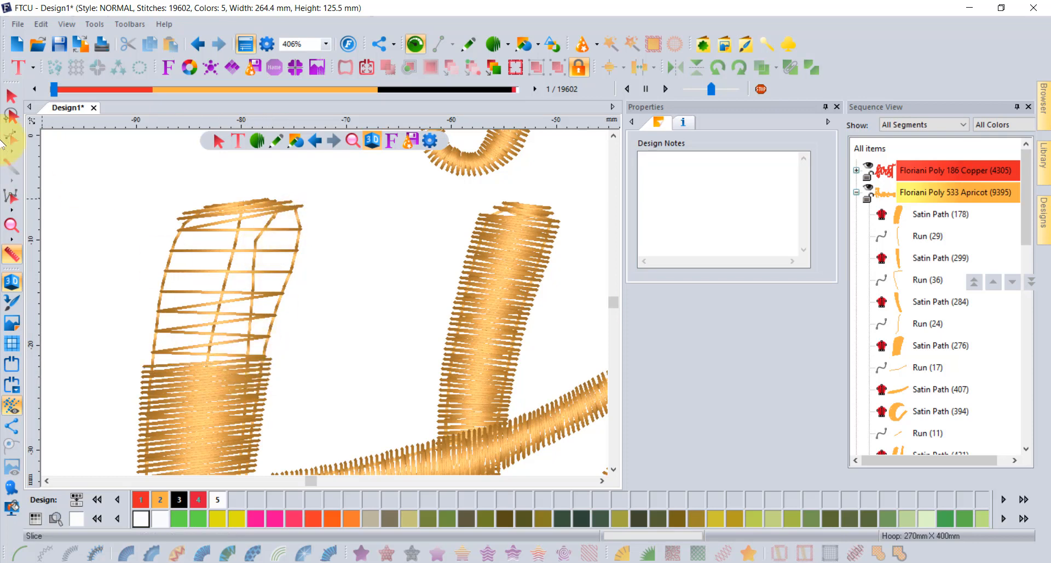
pyautogui.click(11, 95)
# Narrow the upper satin segment of the H's first stem to about 12.2 mm and clear the selection
pyautogui.scroll(-1, 235, 265)
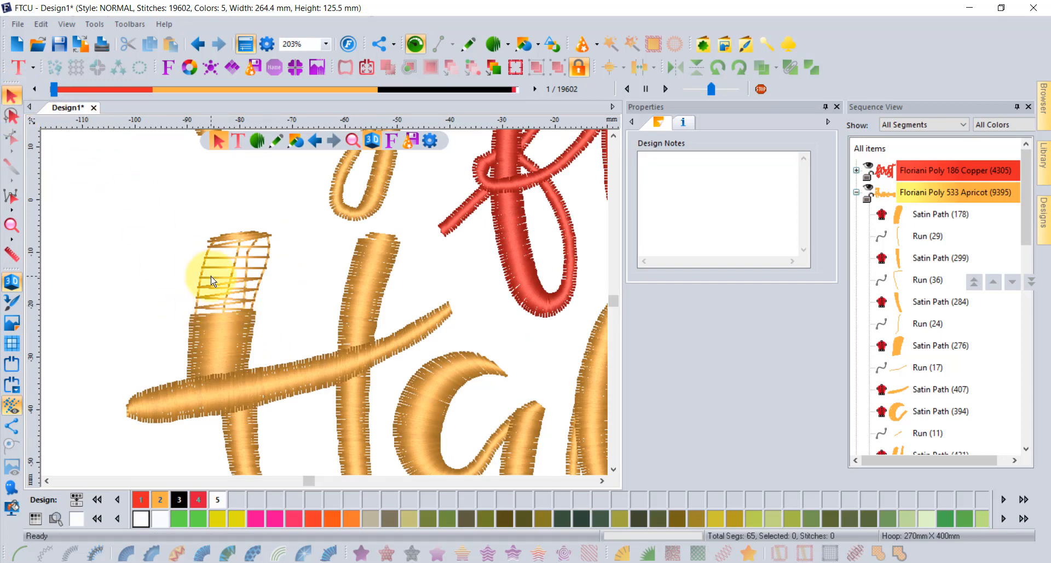
pyautogui.click(192, 315)
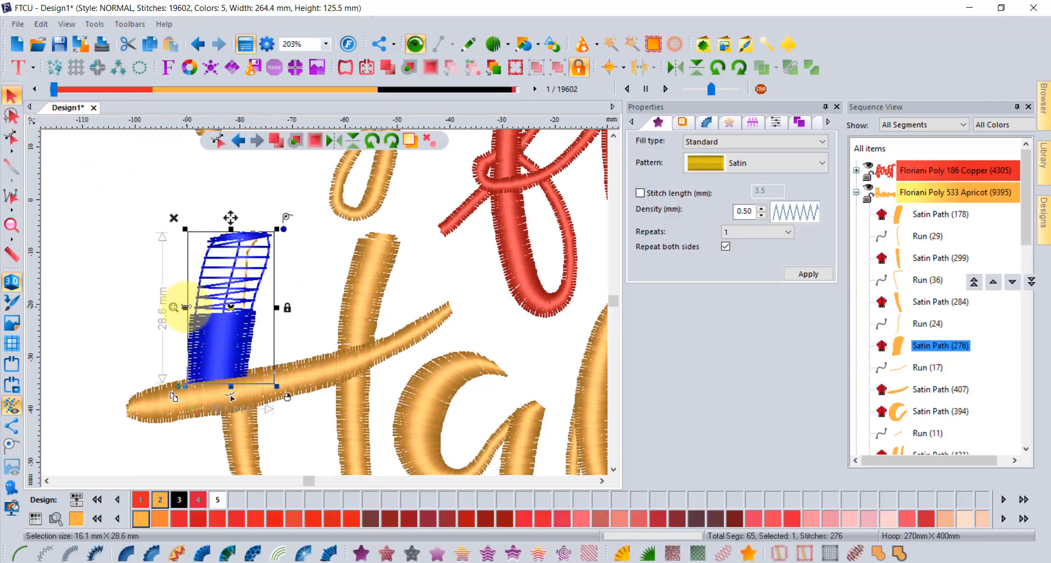
pyautogui.moveTo(196, 307); pyautogui.dragTo(208, 305)
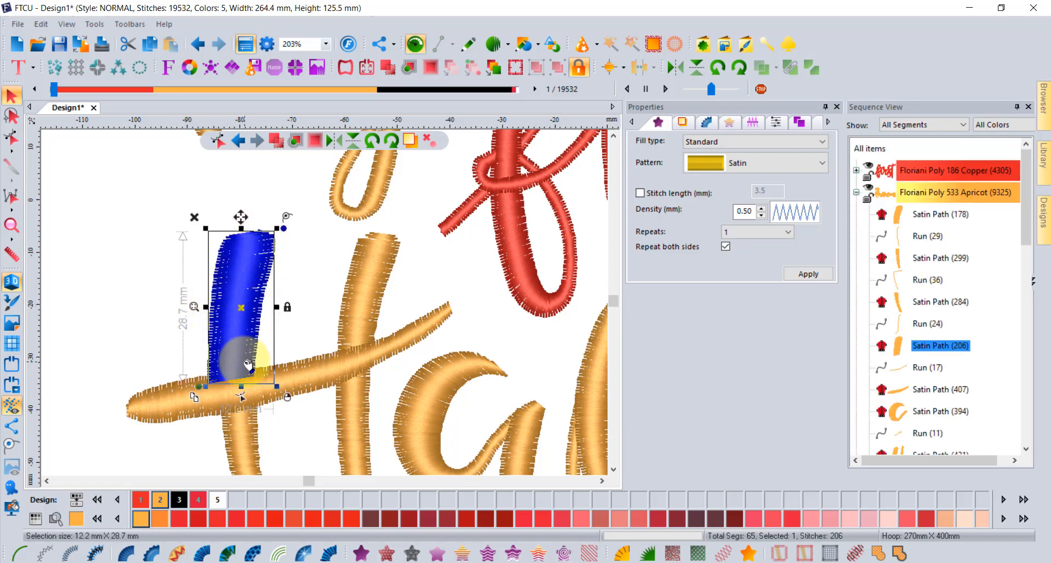
pyautogui.click(129, 258)
# Measure the width of the narrowed H stem near its top
pyautogui.click(13, 254)
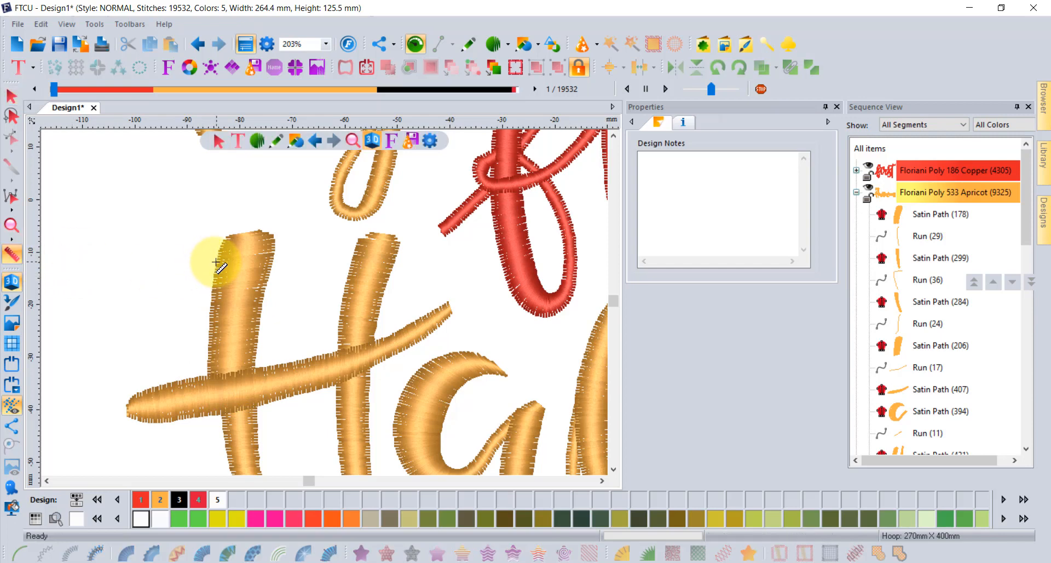
pyautogui.moveTo(218, 261); pyautogui.dragTo(275, 258)
pyautogui.moveTo(275, 258); pyautogui.dragTo(272, 258)
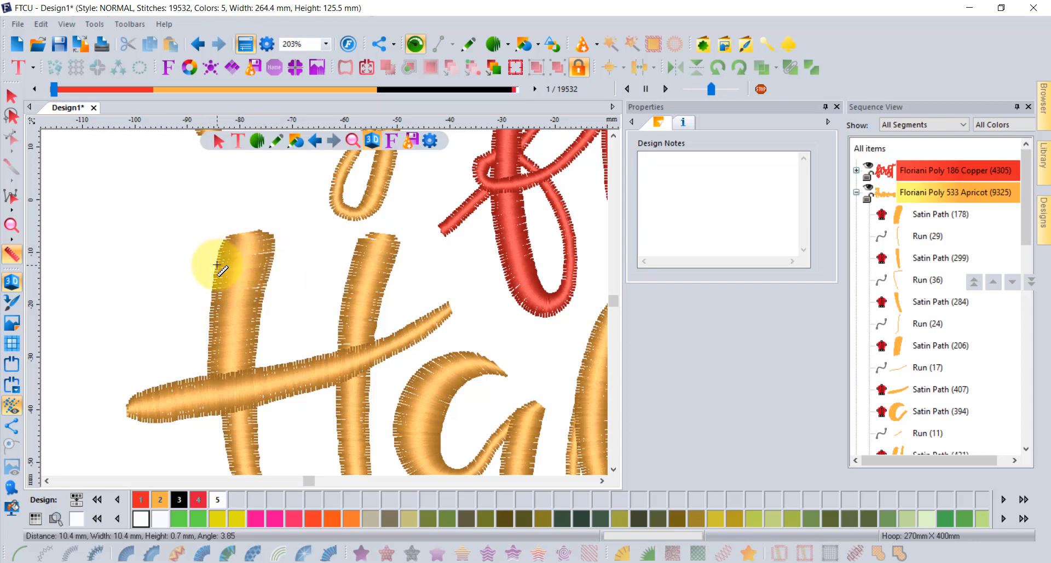
pyautogui.click(12, 96)
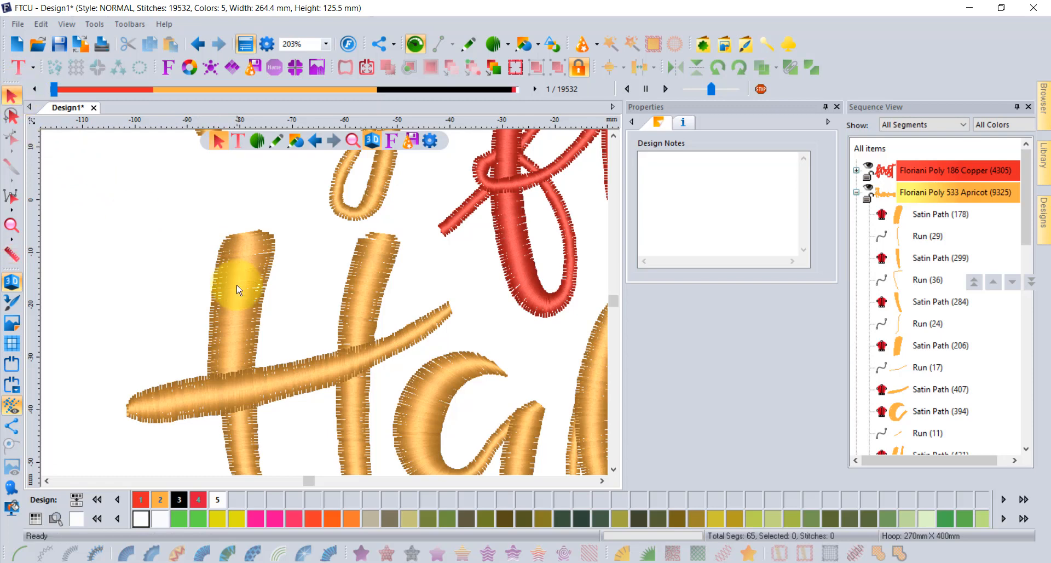
# Narrow the upper satin segment of the H's first stem slightly further from its outer side and clear the selection
pyautogui.click(215, 288)
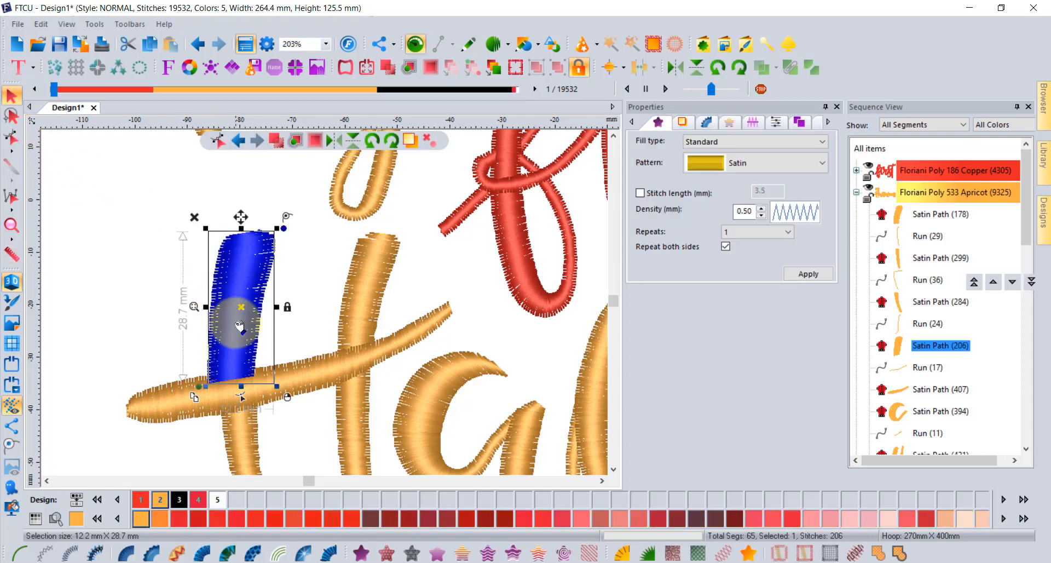
pyautogui.moveTo(206, 306); pyautogui.dragTo(217, 307)
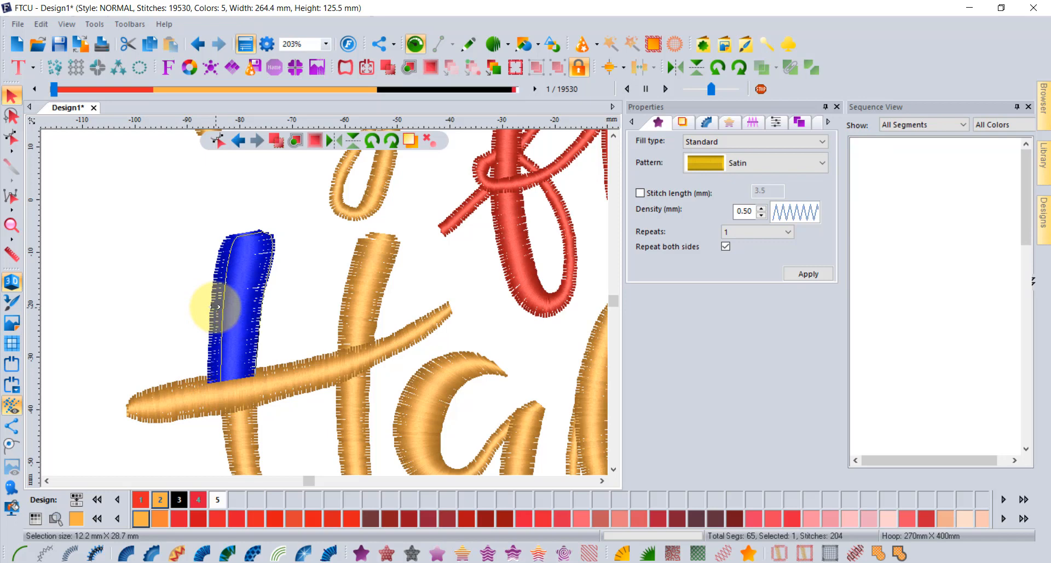
pyautogui.click(122, 286)
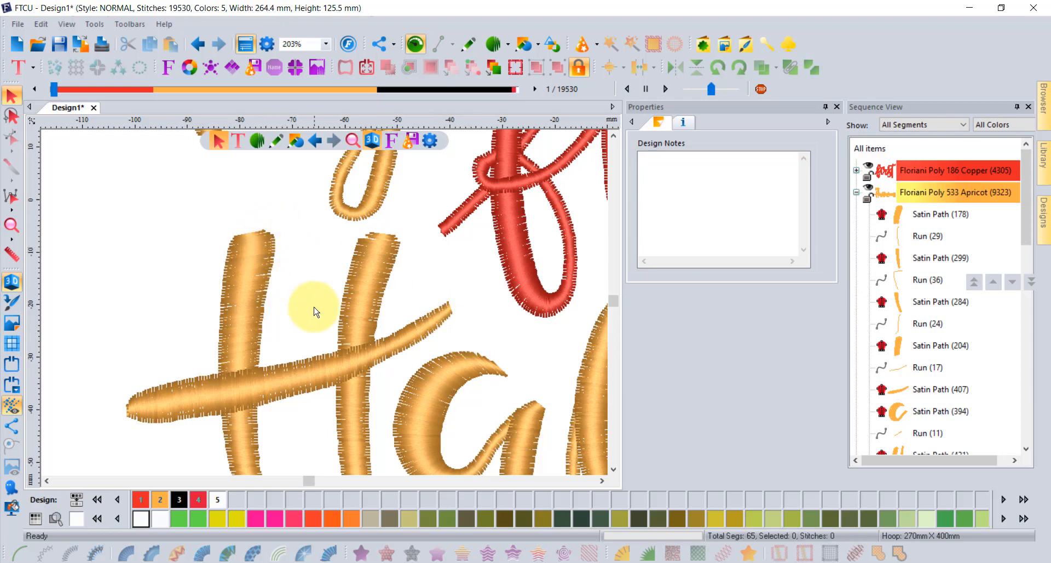
# Apply Middle split quality control with a maximum stitch length of 7.0 to all Apricot lettering and clear the selection
pyautogui.scroll(-3, 534, 331)
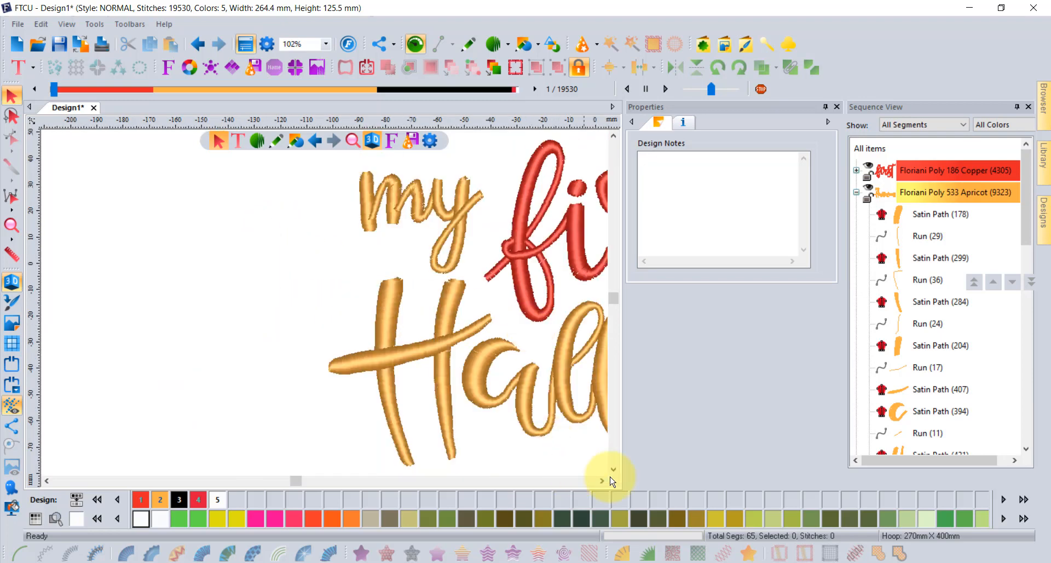
pyautogui.scroll(-1, 601, 481)
pyautogui.scroll(-1, 364, 295)
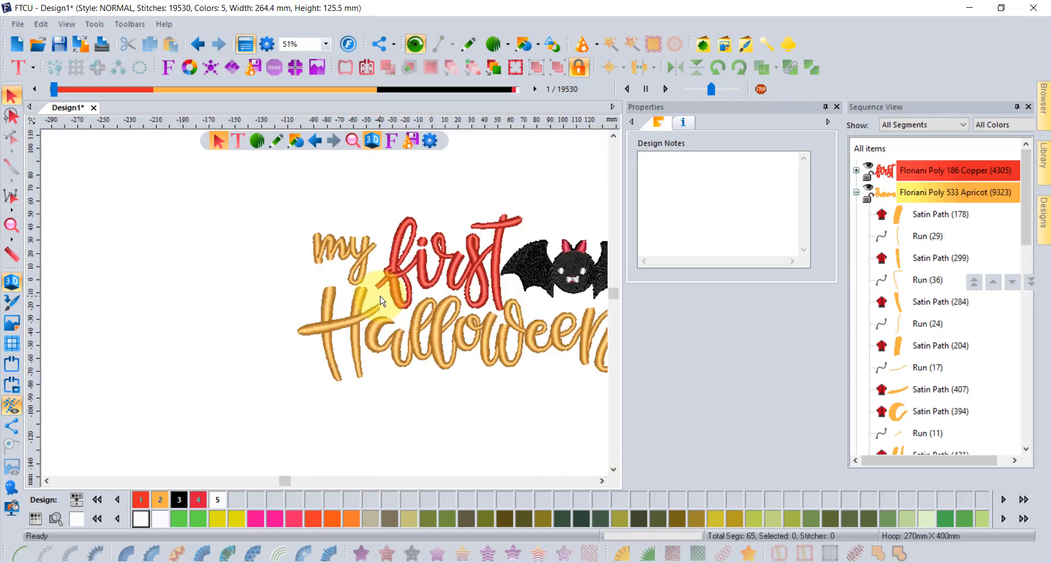
pyautogui.click(603, 481)
pyautogui.click(603, 481)
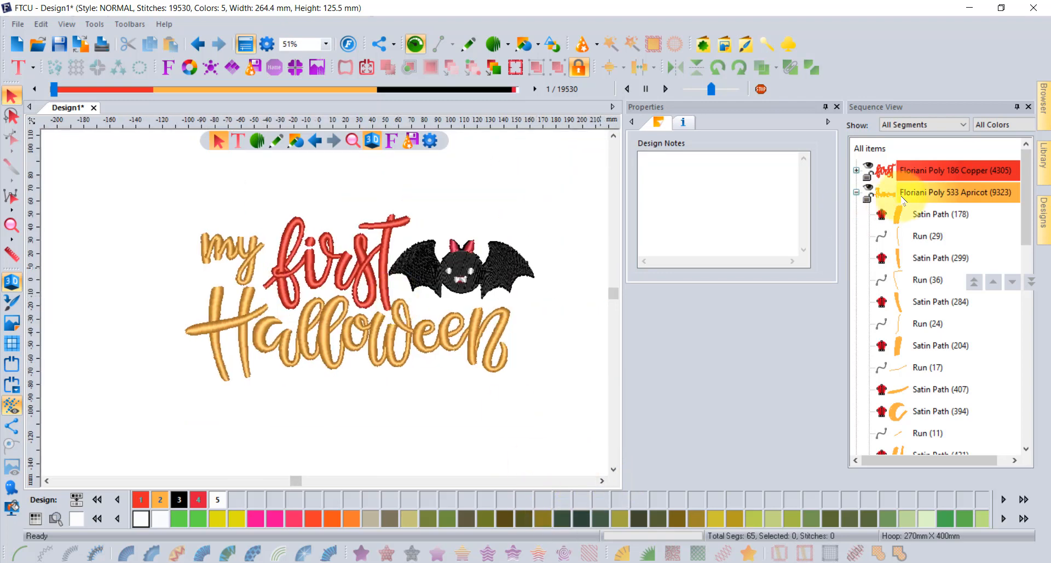
pyautogui.click(879, 192)
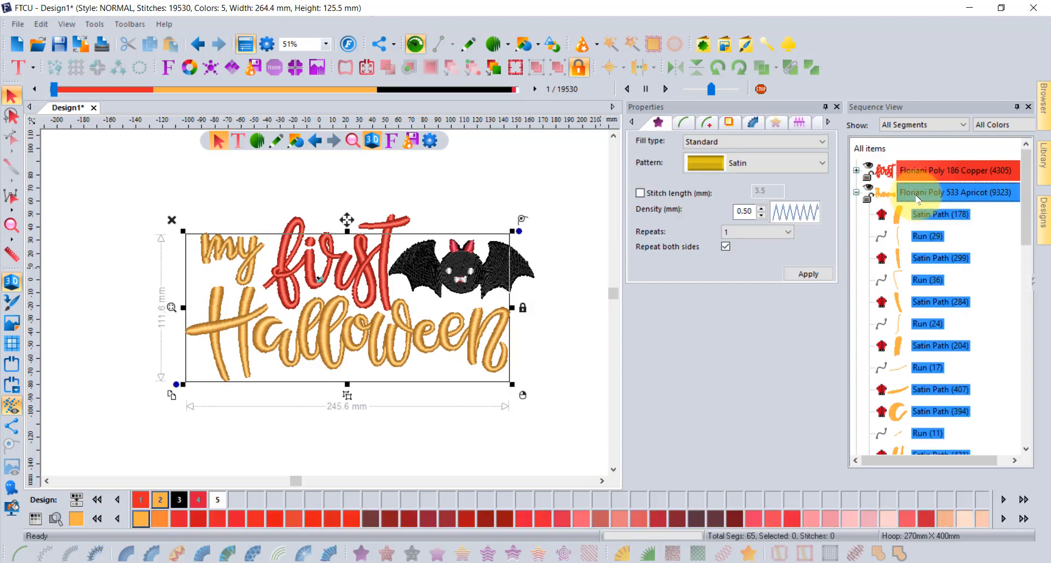
pyautogui.click(828, 121)
pyautogui.click(798, 122)
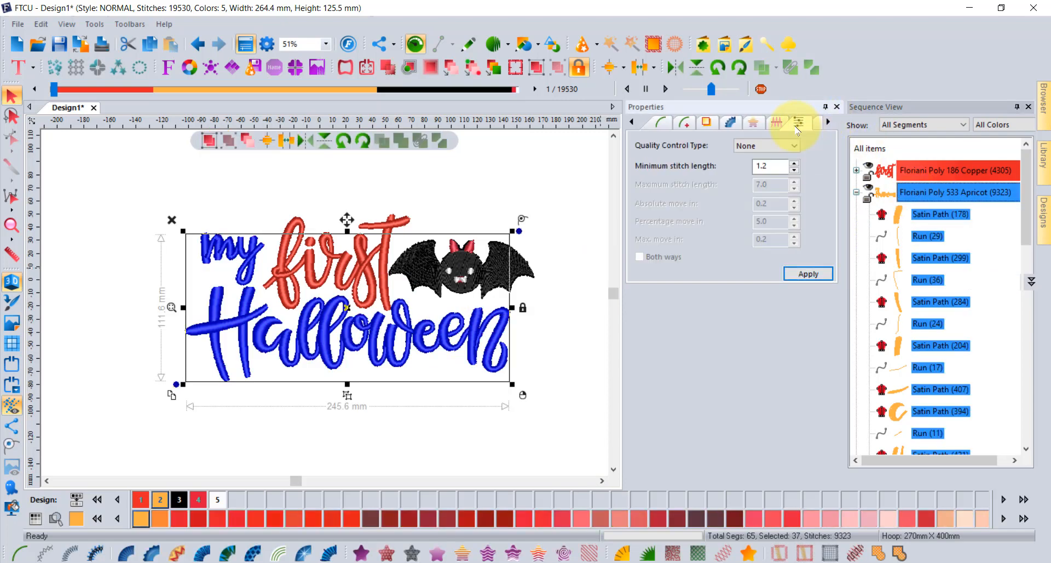
pyautogui.click(764, 145)
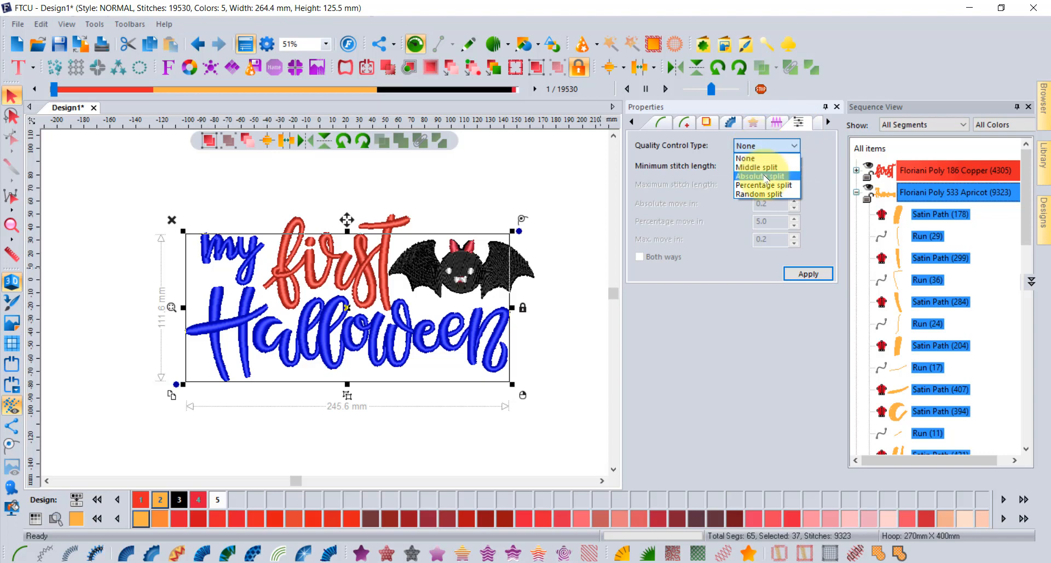
pyautogui.click(764, 168)
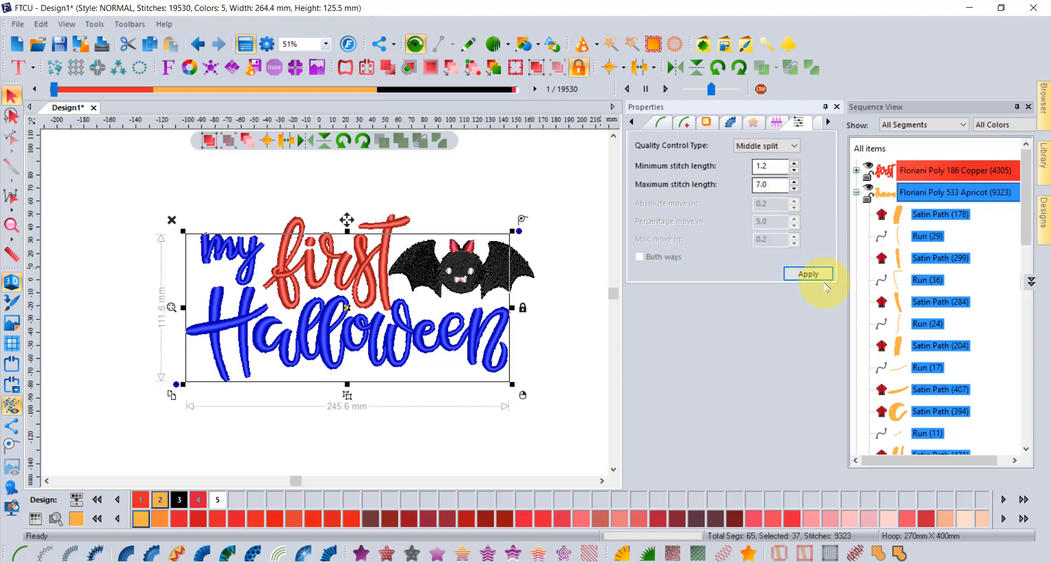
pyautogui.click(811, 274)
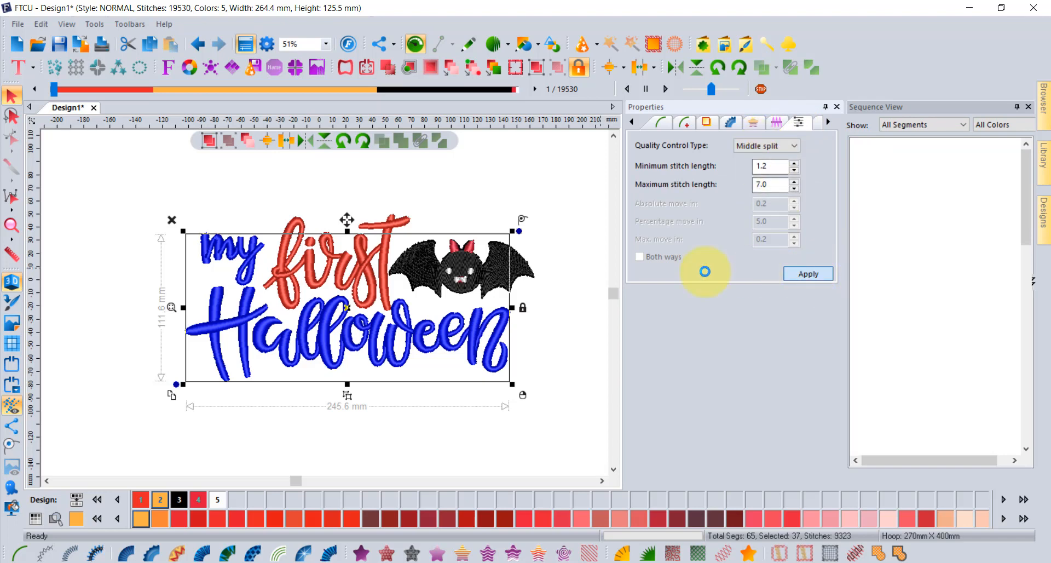
pyautogui.click(215, 283)
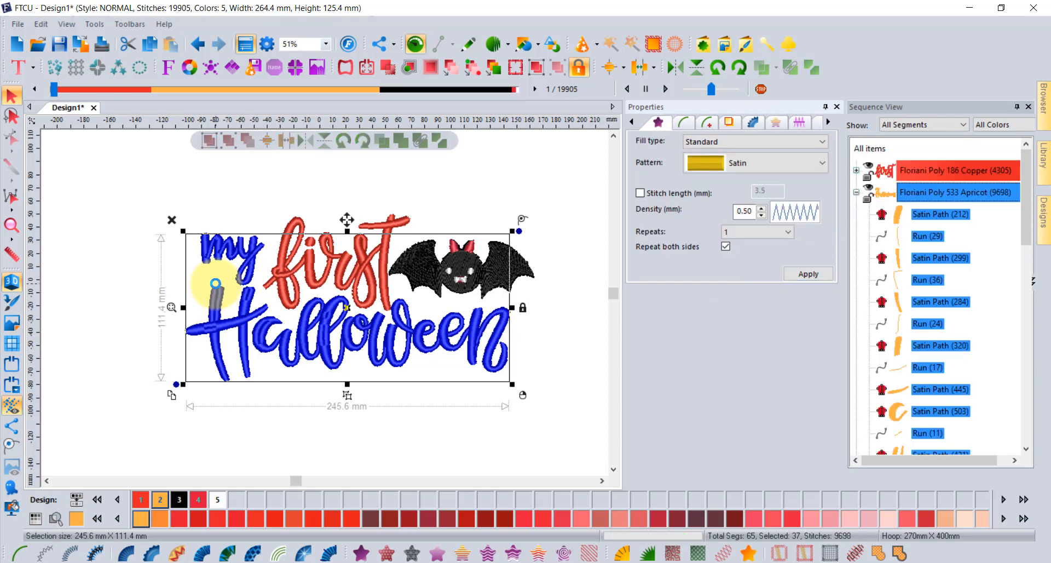
pyautogui.click(133, 282)
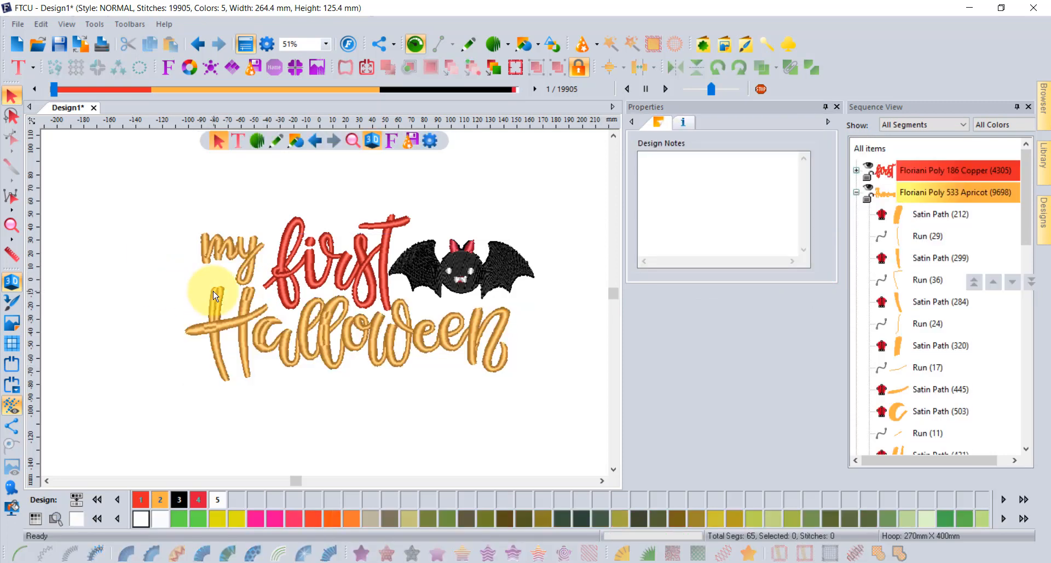
# Set the maximum stitch length of all Apricot lettering to 4, apply it and clear the selection
pyautogui.scroll(2, 214, 296)
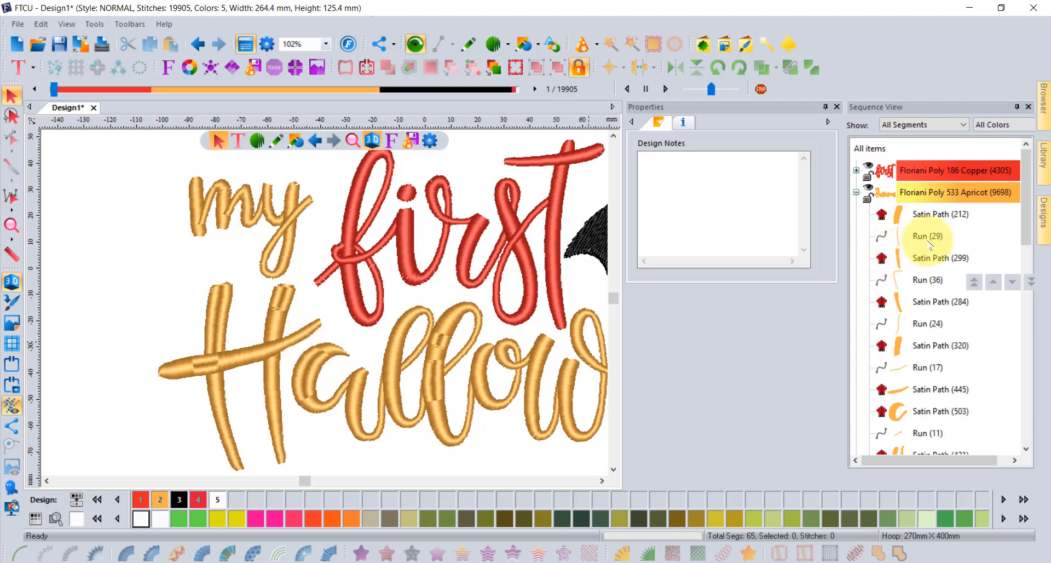
pyautogui.click(937, 194)
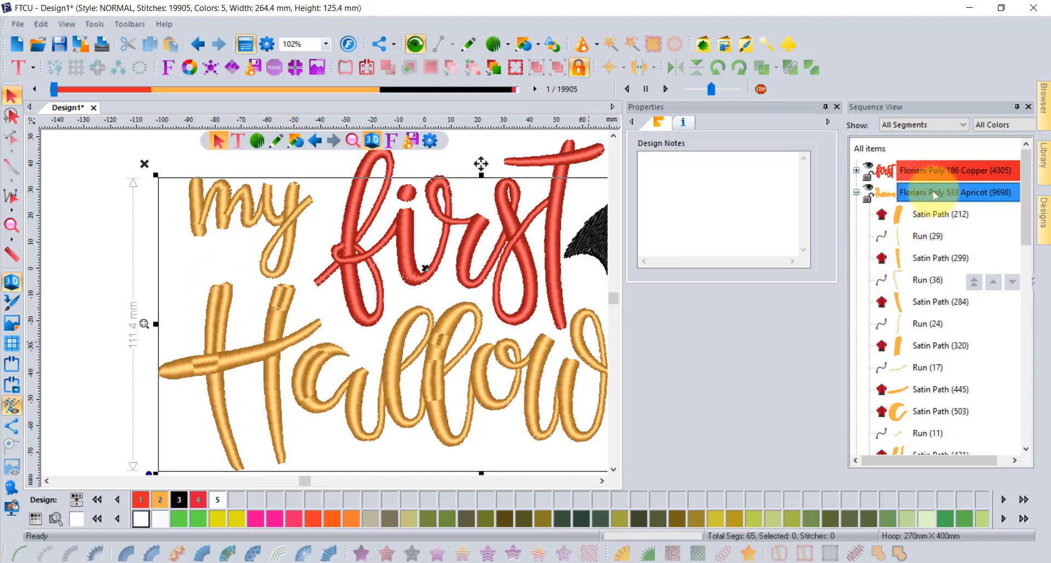
pyautogui.click(830, 122)
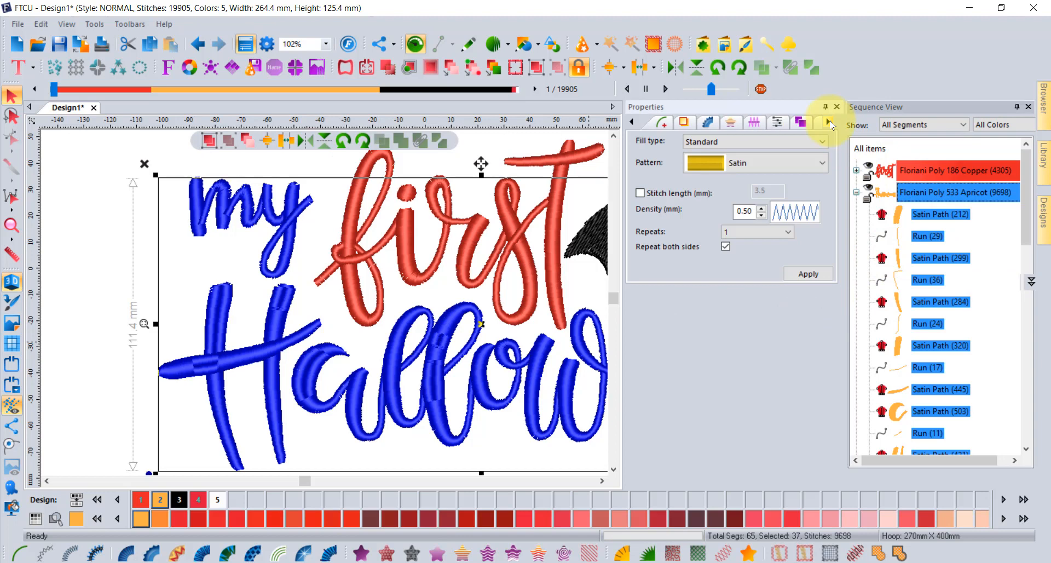
pyautogui.click(776, 124)
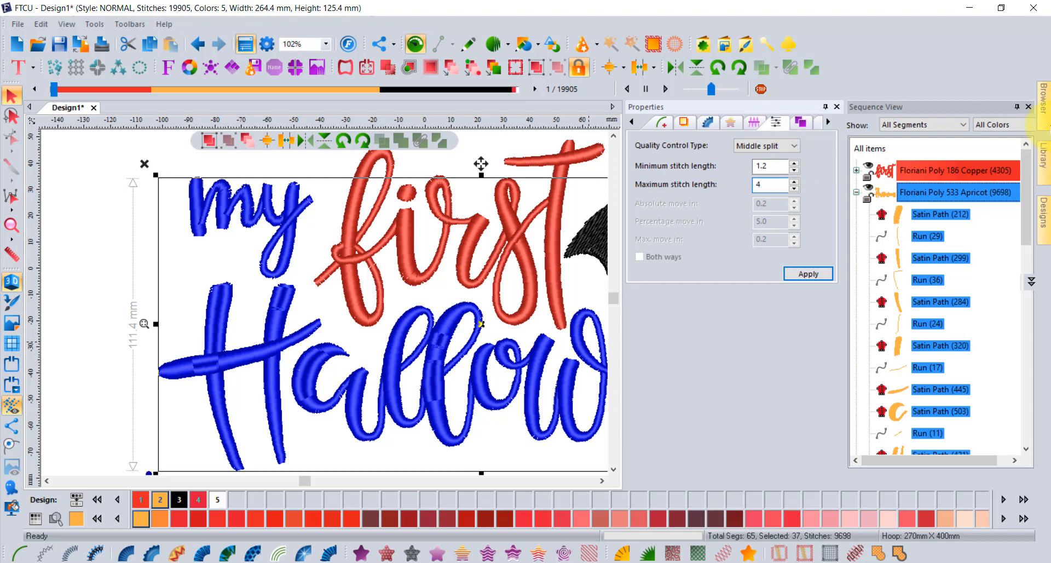
pyautogui.click(814, 274)
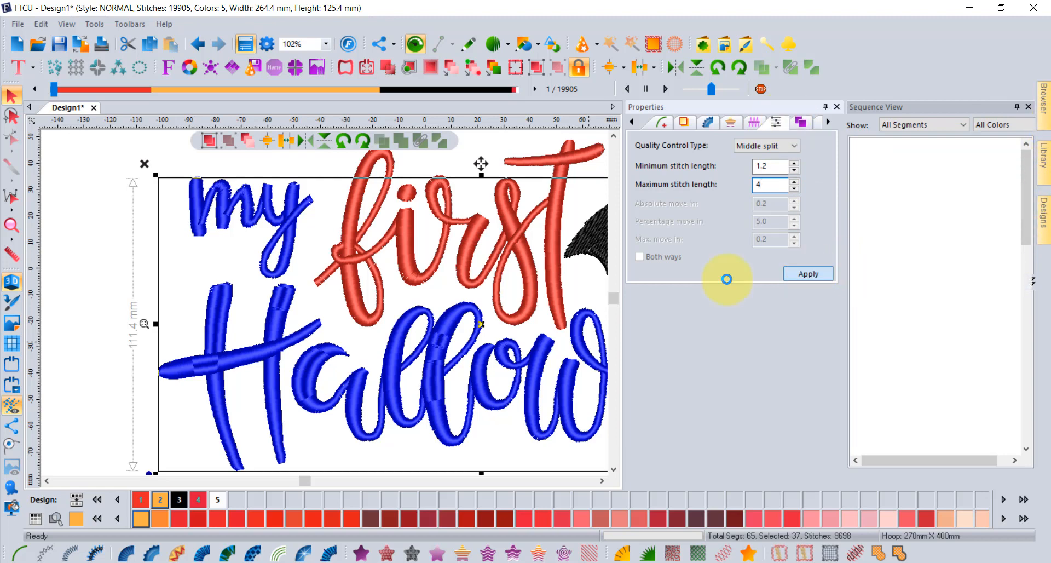
pyautogui.click(280, 329)
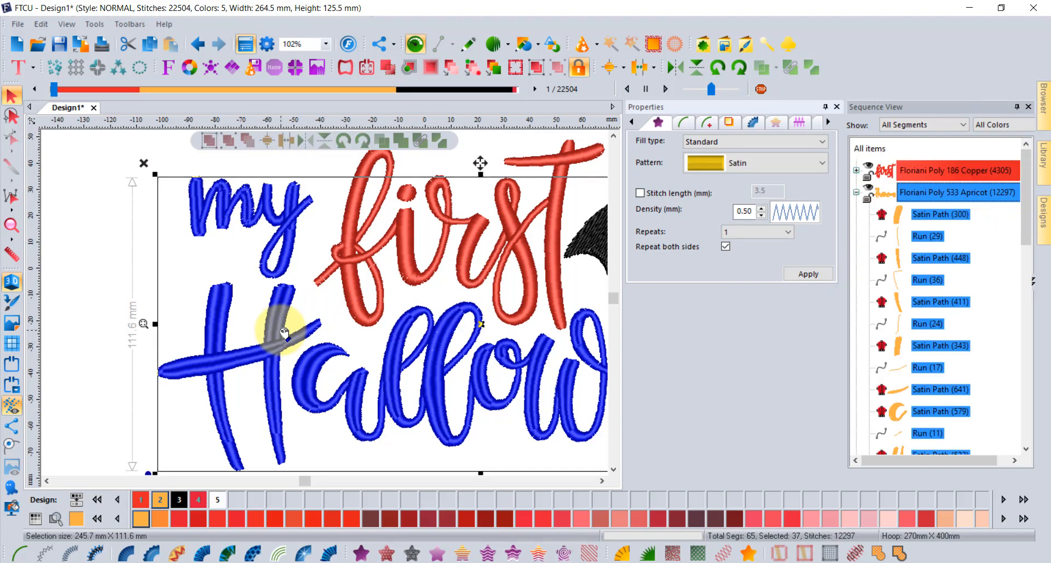
pyautogui.click(115, 289)
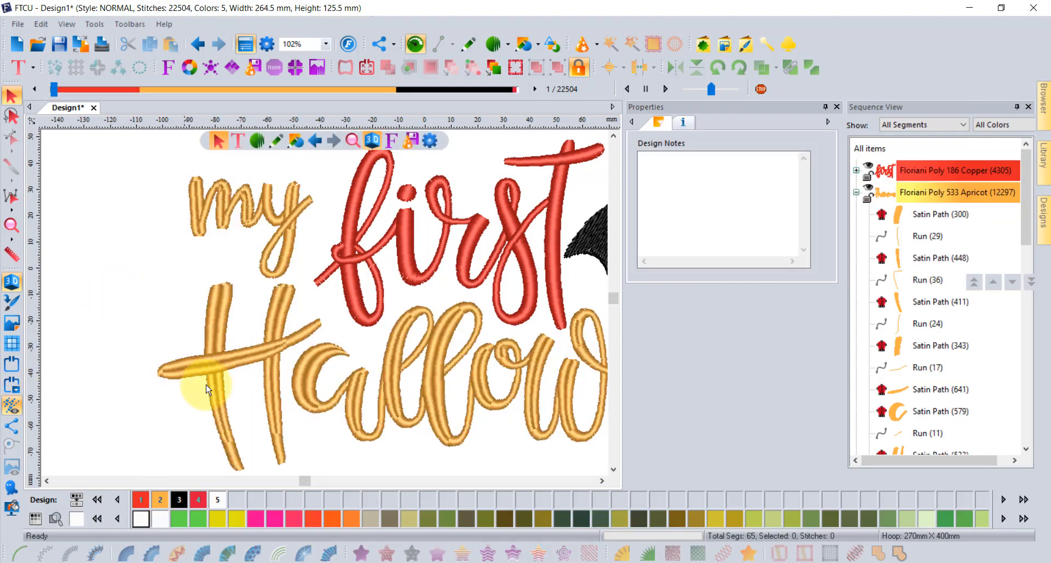
# Measure the width of the thin connecting stroke of the letter a in Halloween
pyautogui.click(614, 469)
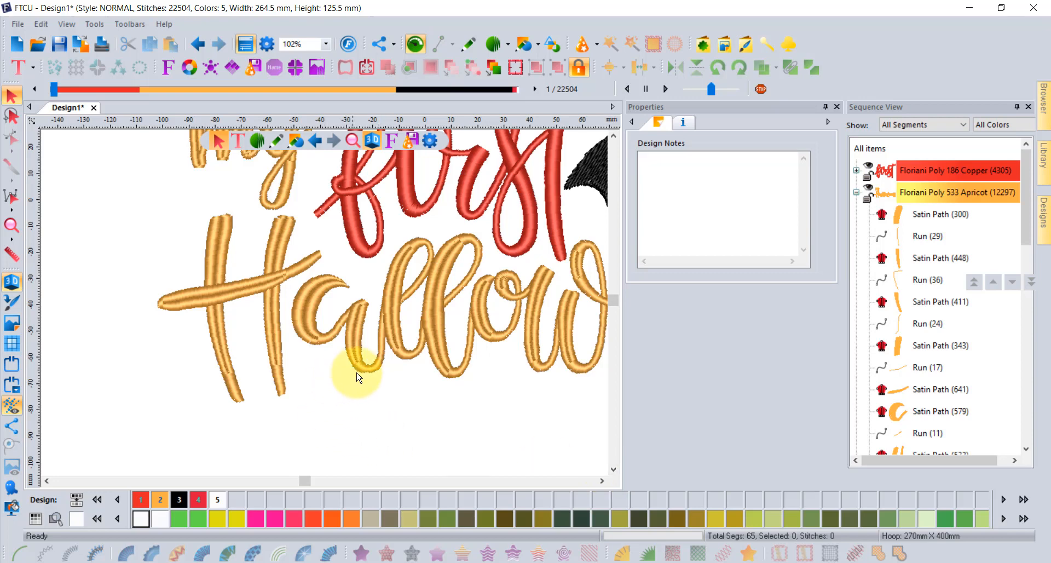
pyautogui.scroll(2, 353, 372)
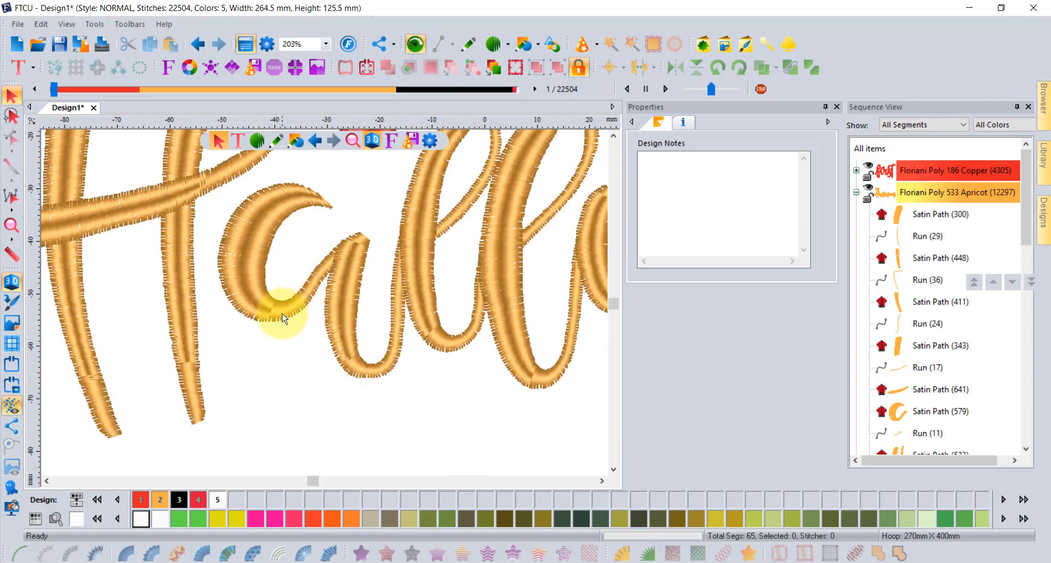
pyautogui.scroll(2, 312, 276)
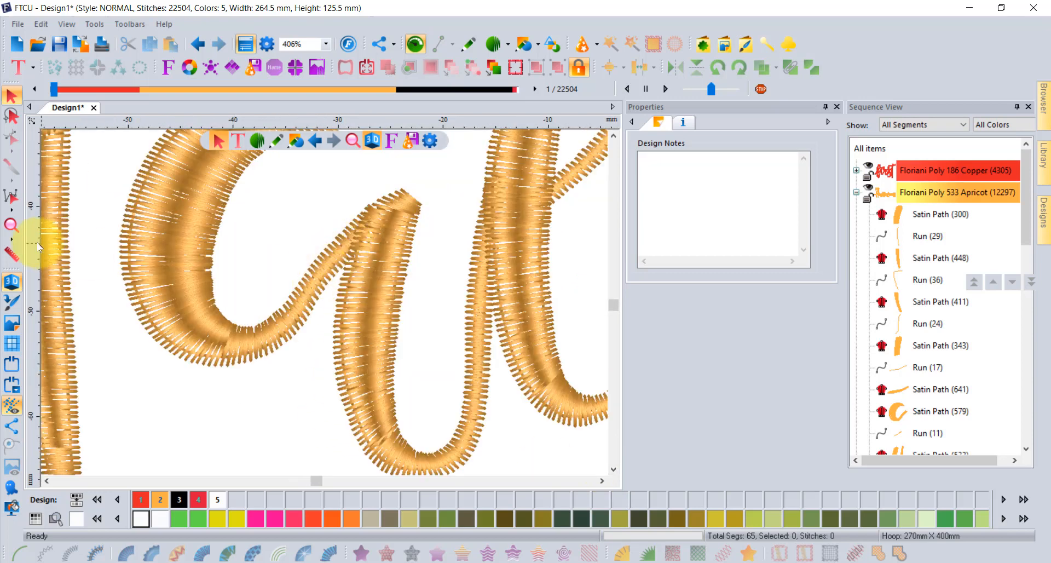
pyautogui.click(12, 253)
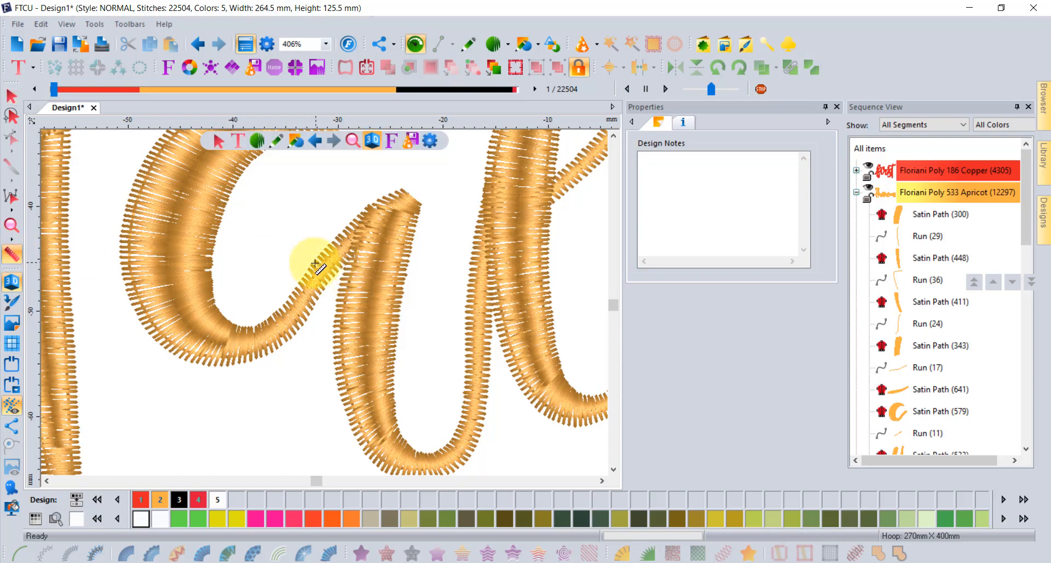
pyautogui.moveTo(314, 264)
pyautogui.mouseDown()
pyautogui.moveTo(333, 280)
pyautogui.moveTo(322, 269)
pyautogui.mouseUp()
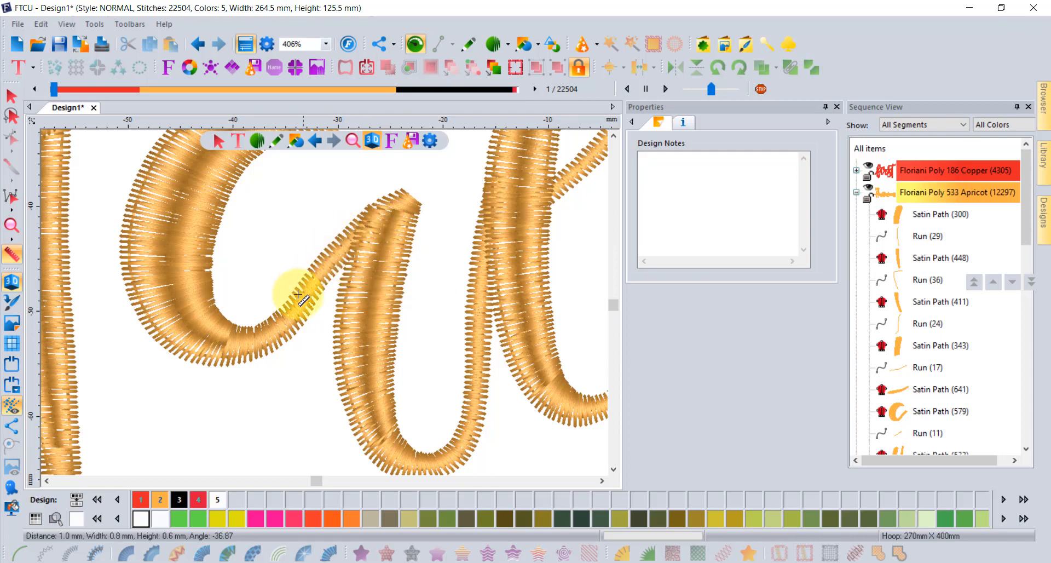
pyautogui.click(11, 96)
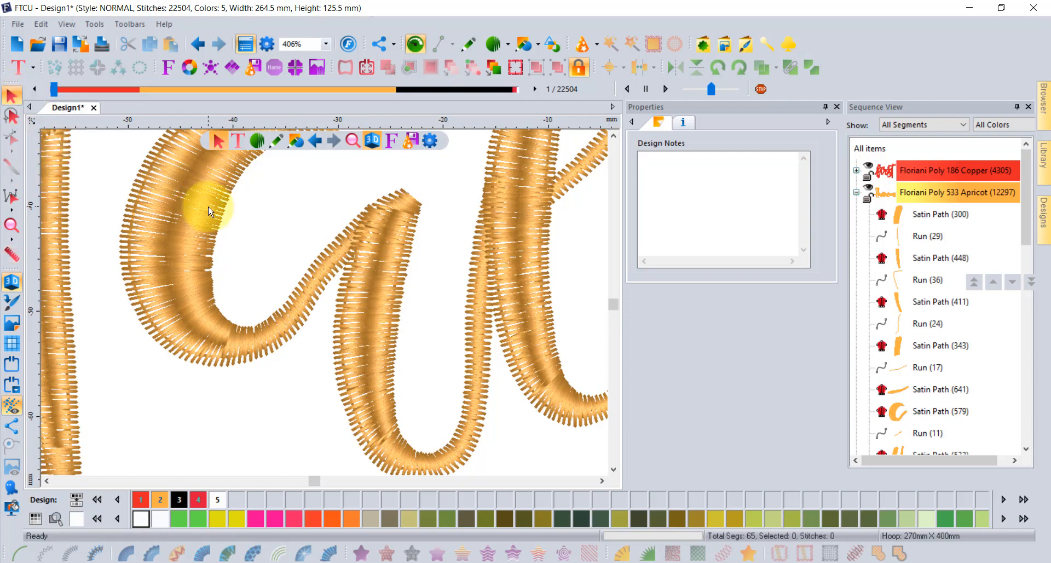
# Enlarge the entire design proportionally to about 338.6 by 160.7 mm and clear the selection
pyautogui.scroll(-2, 208, 211)
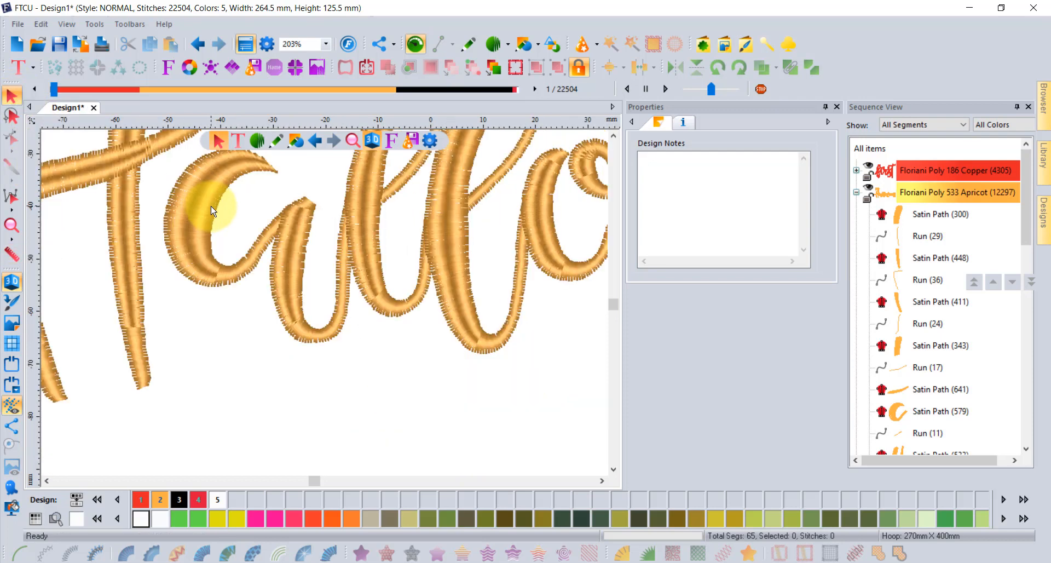
pyautogui.click(11, 225)
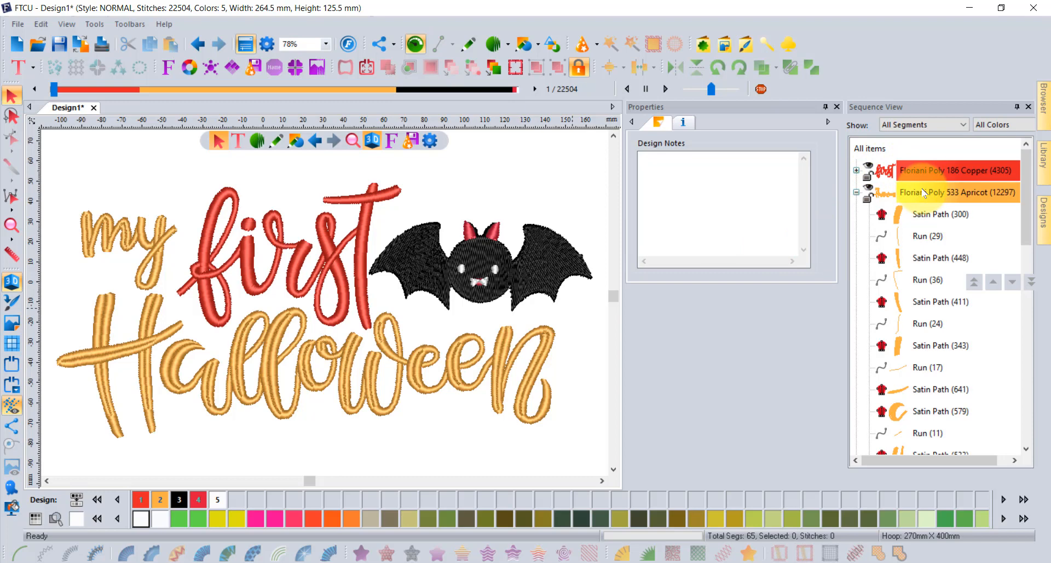
pyautogui.scroll(-2, 435, 261)
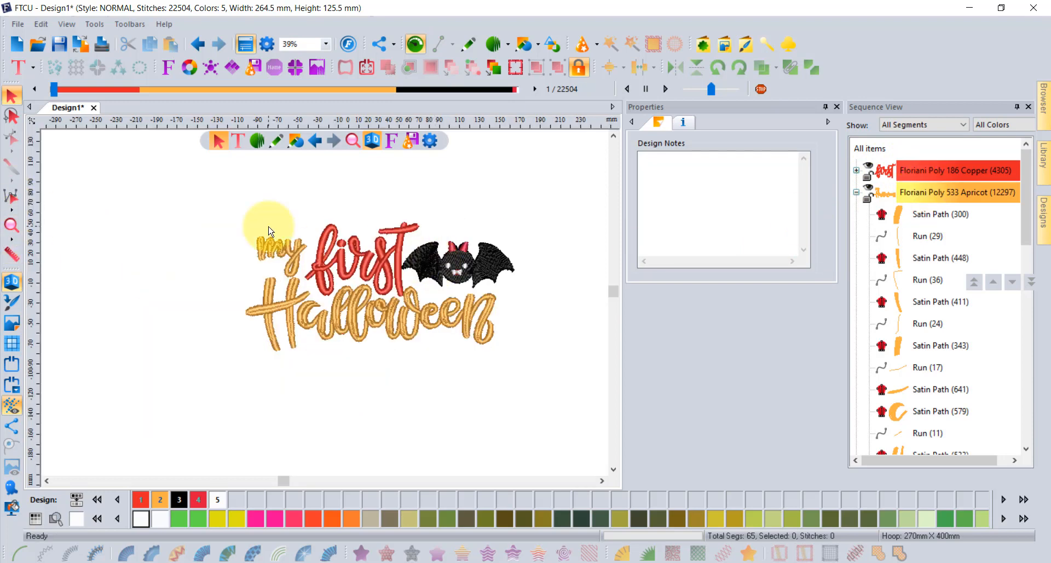
pyautogui.click(392, 248)
pyautogui.moveTo(222, 207); pyautogui.dragTo(542, 404)
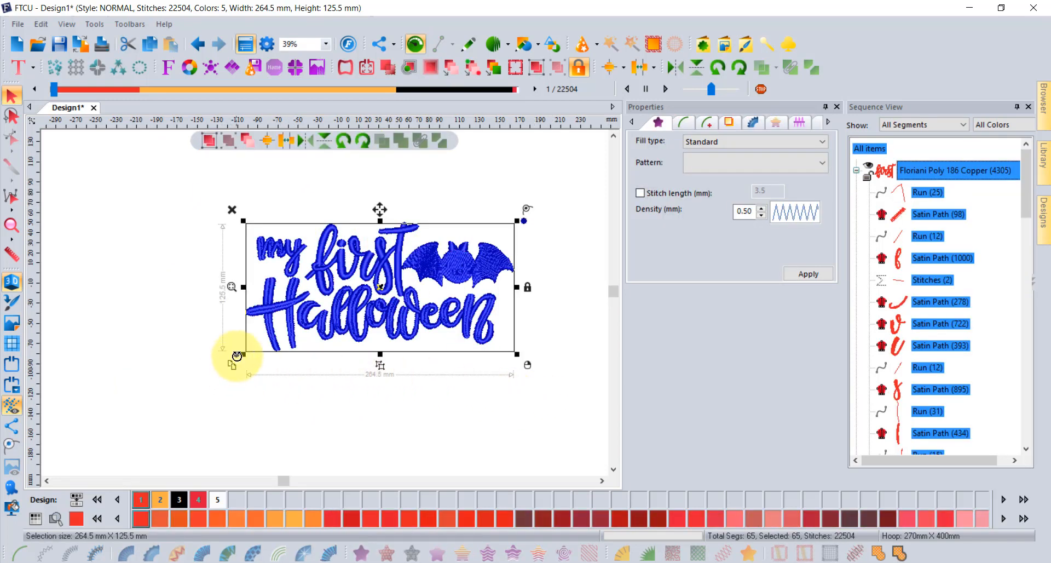
pyautogui.moveTo(243, 353); pyautogui.dragTo(277, 217)
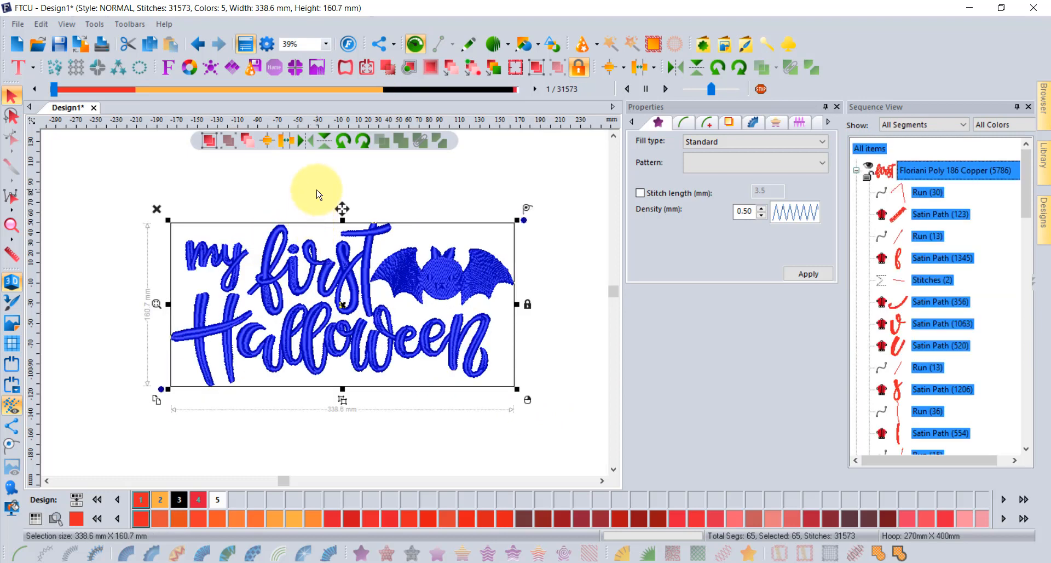
pyautogui.click(317, 170)
# Examine the split quality control type, its available options and the stitch length limits for the satin i-r stroke in first
pyautogui.scroll(2, 265, 296)
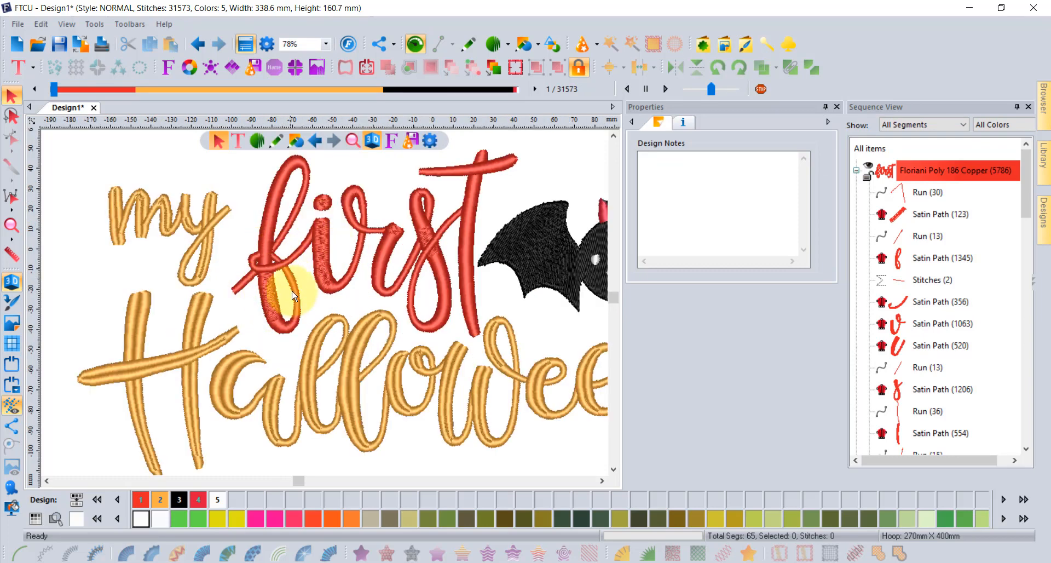
pyautogui.scroll(2, 307, 259)
pyautogui.scroll(-2, 327, 247)
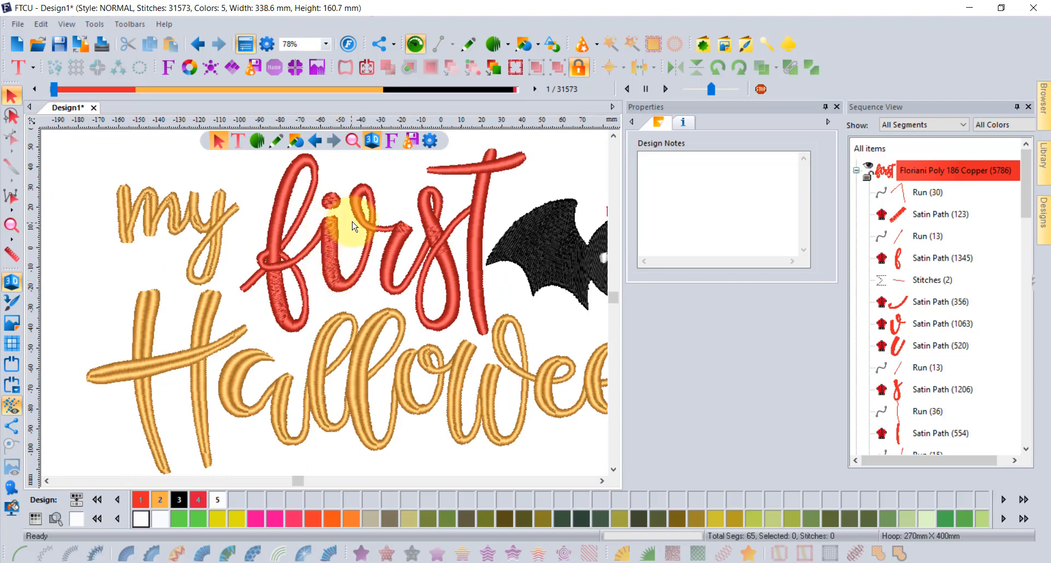
pyautogui.click(336, 271)
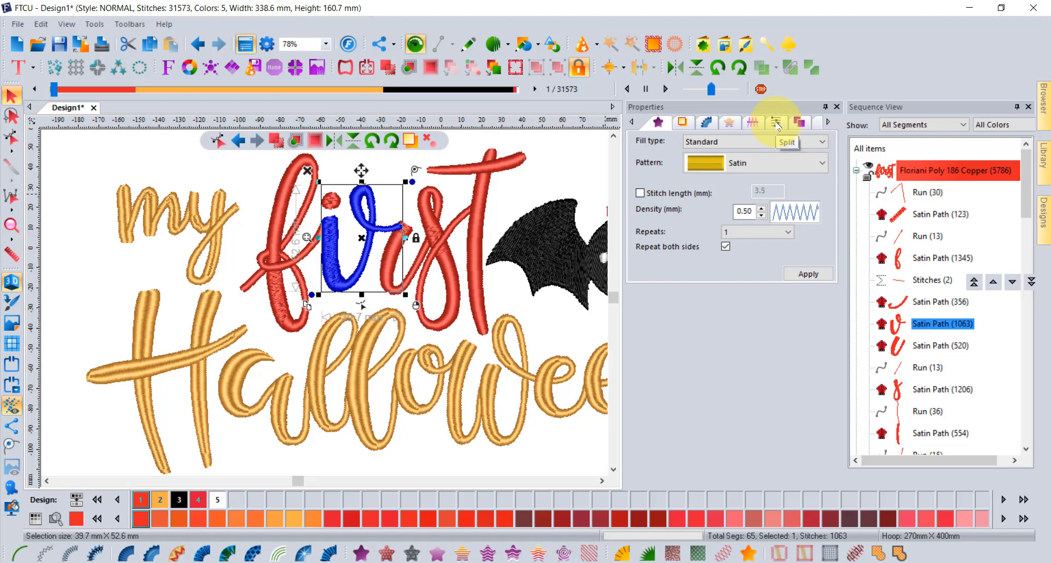
pyautogui.click(775, 125)
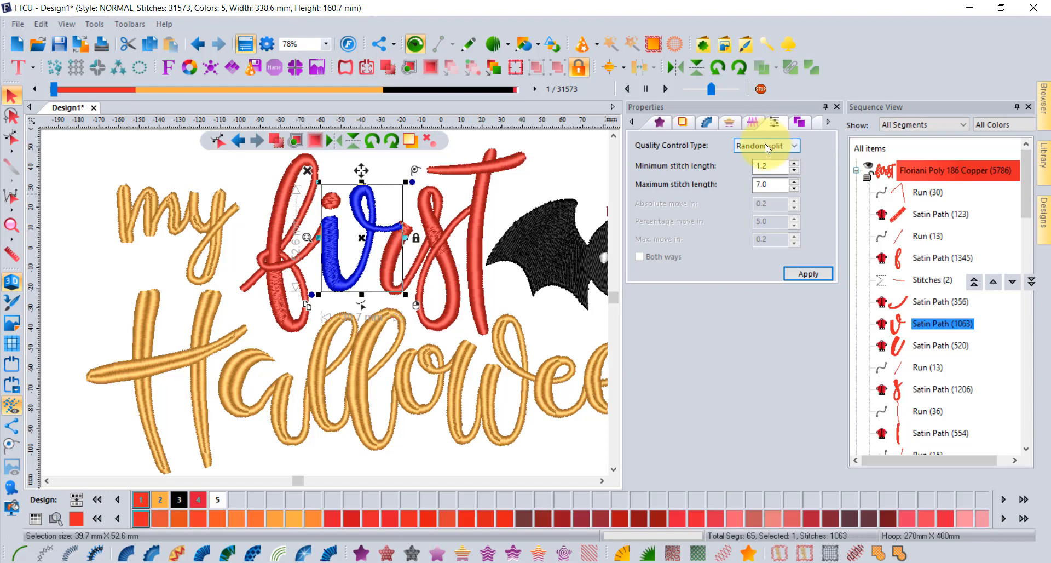
pyautogui.click(769, 148)
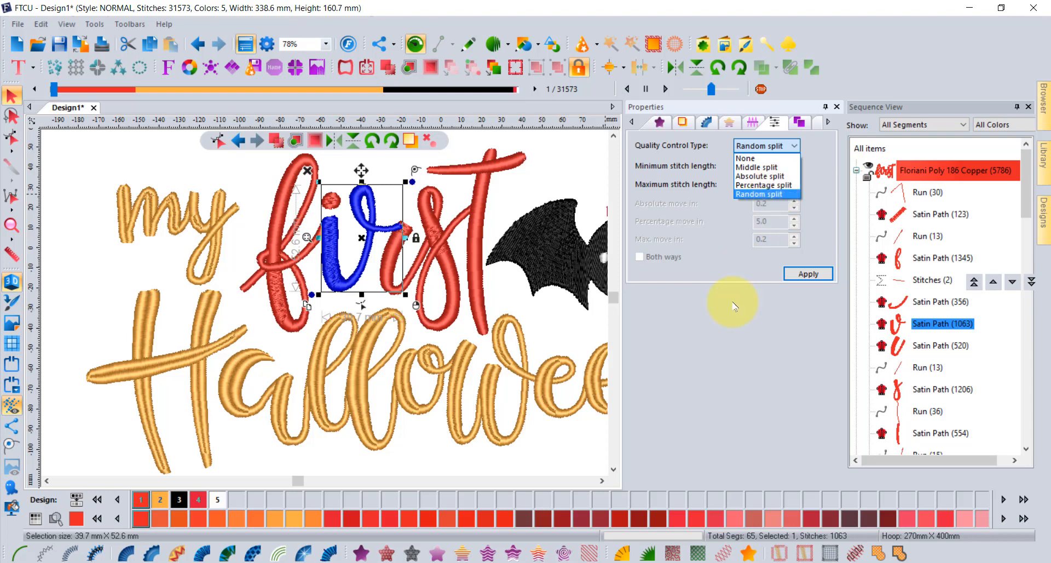
pyautogui.click(696, 359)
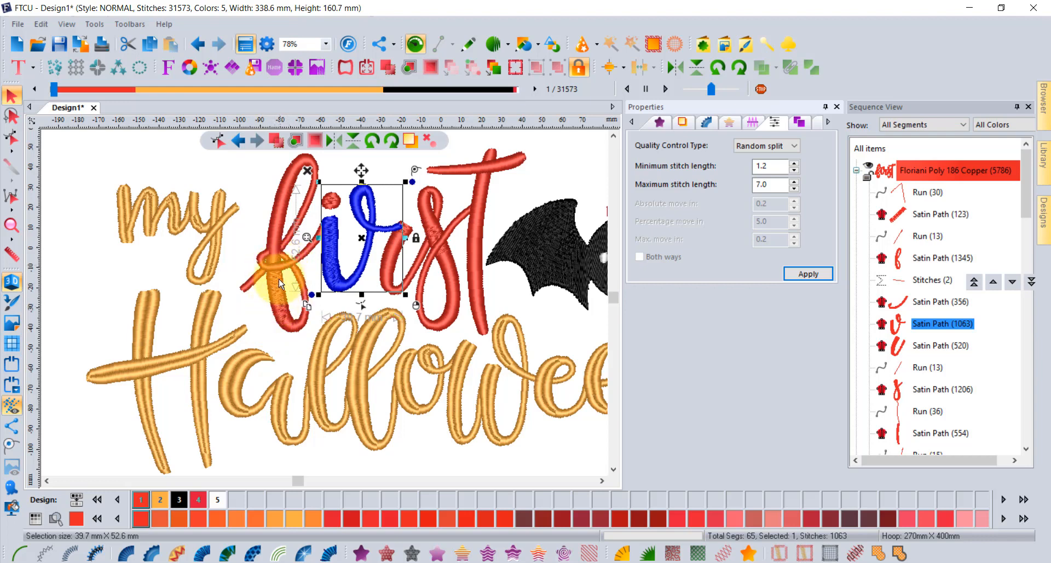
# Turn off the 3D view, show the stitch points, examine the split stitches in the f of first, and fit the whole design in view
pyautogui.click(261, 297)
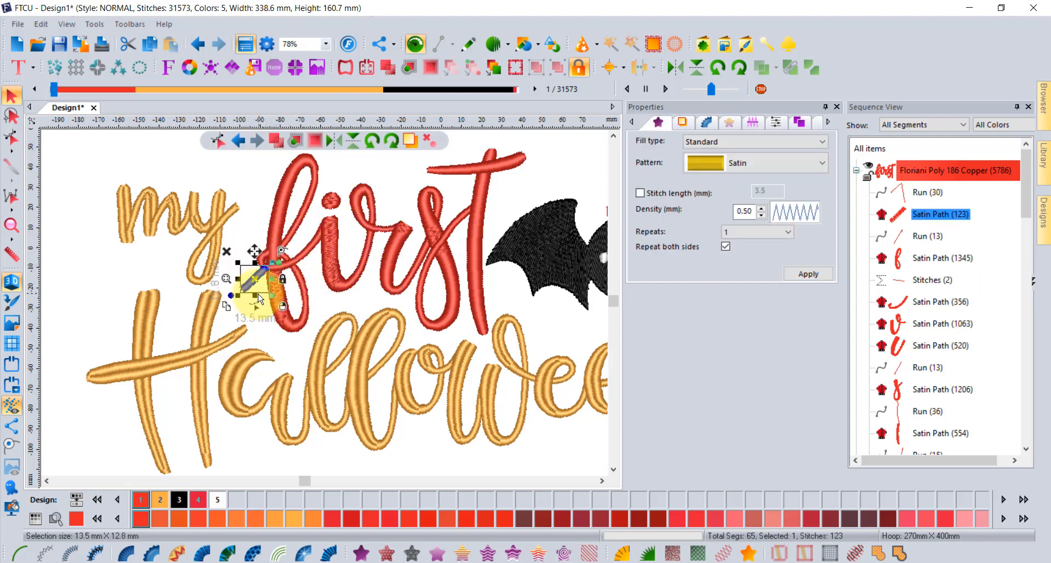
pyautogui.scroll(1, 256, 292)
pyautogui.click(251, 349)
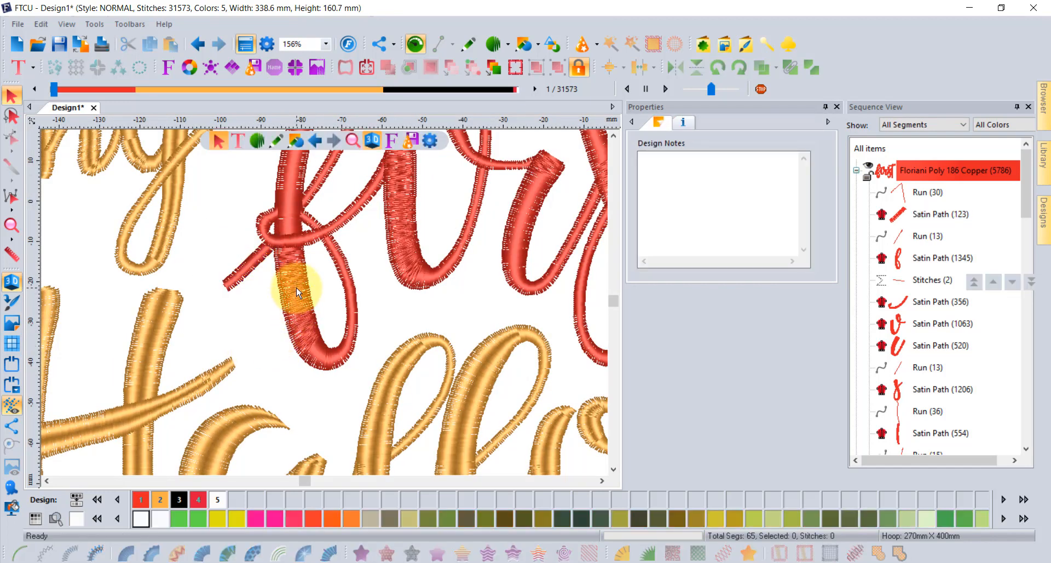
pyautogui.scroll(1, 288, 269)
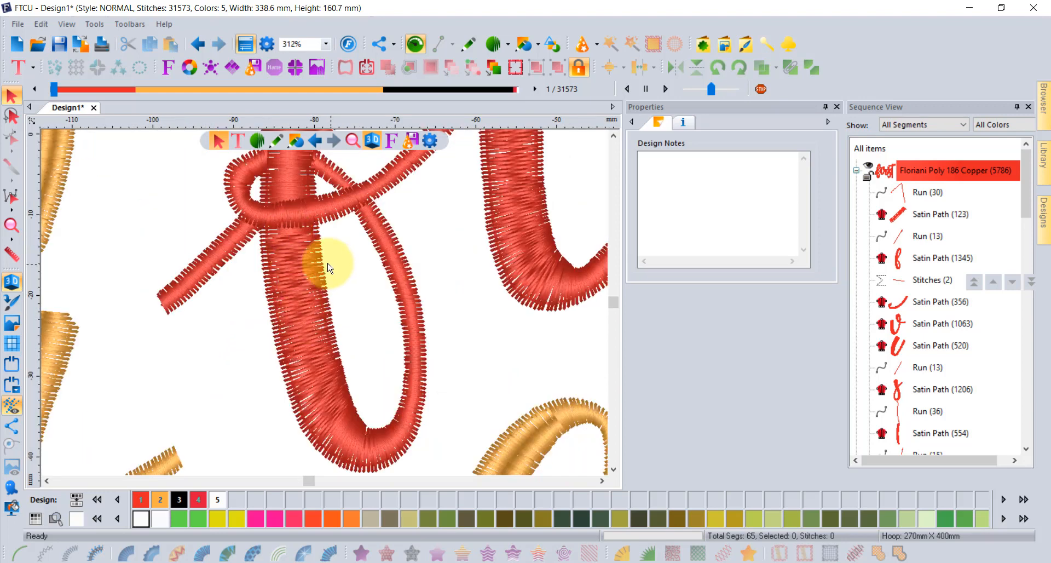
pyautogui.click(12, 280)
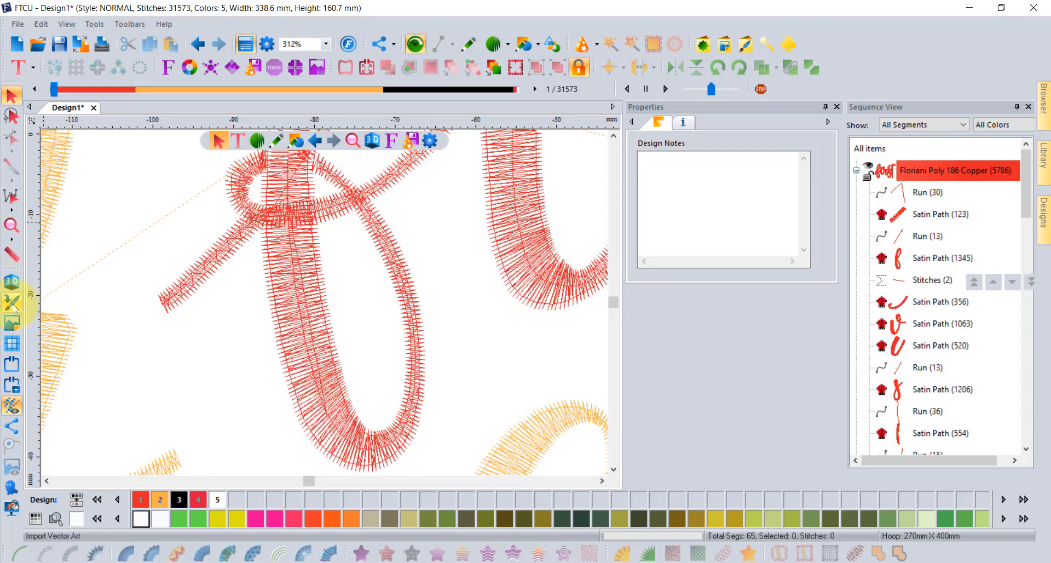
pyautogui.click(13, 428)
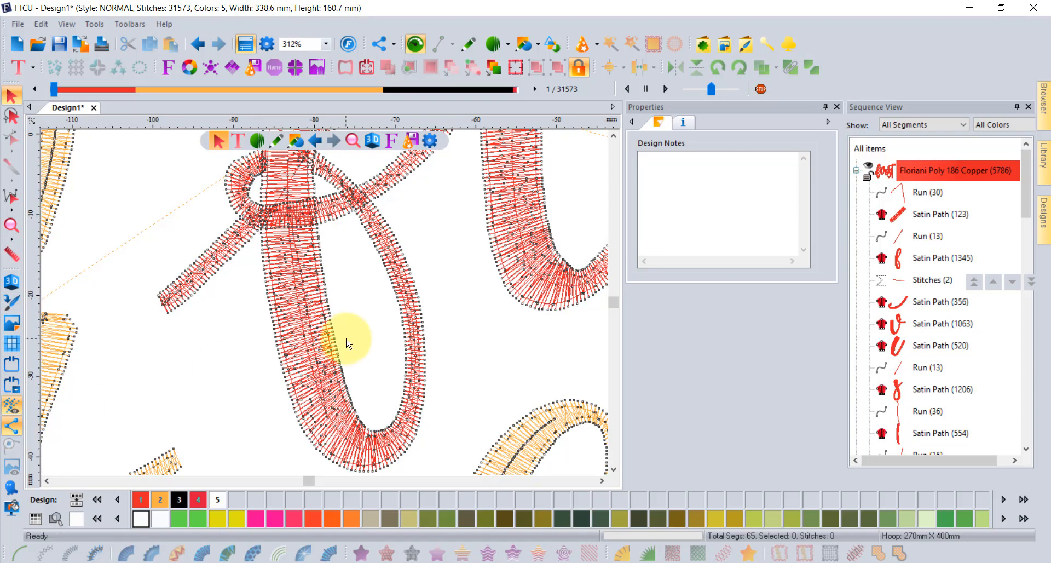
pyautogui.scroll(1, 341, 254)
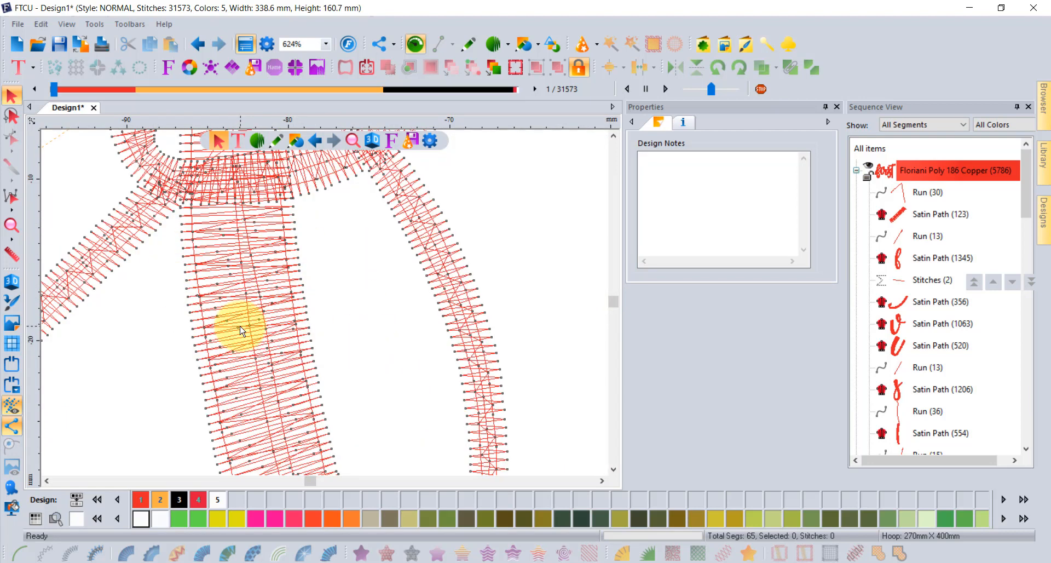
pyautogui.scroll(-2, 241, 330)
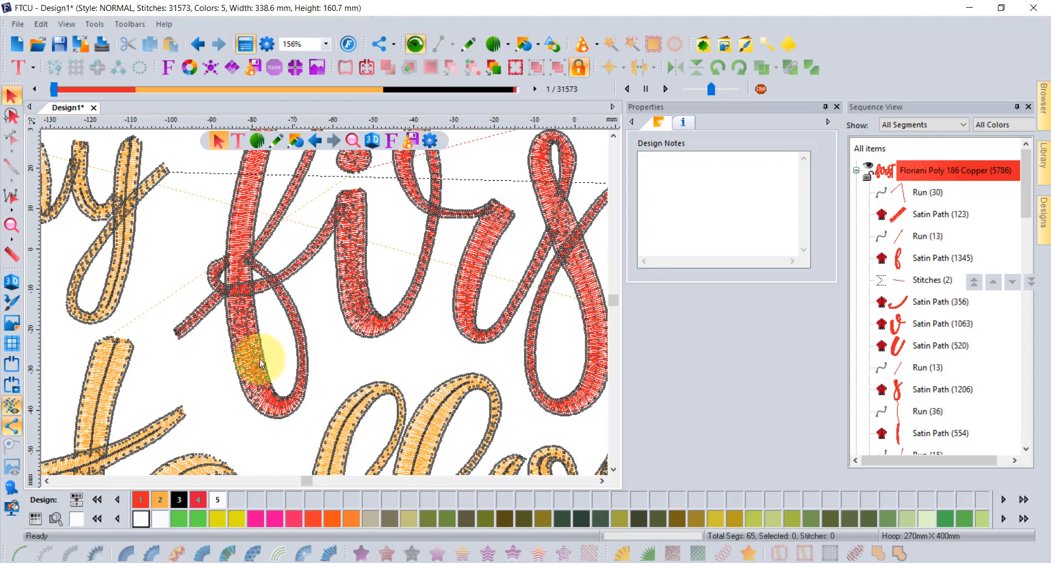
pyautogui.click(12, 228)
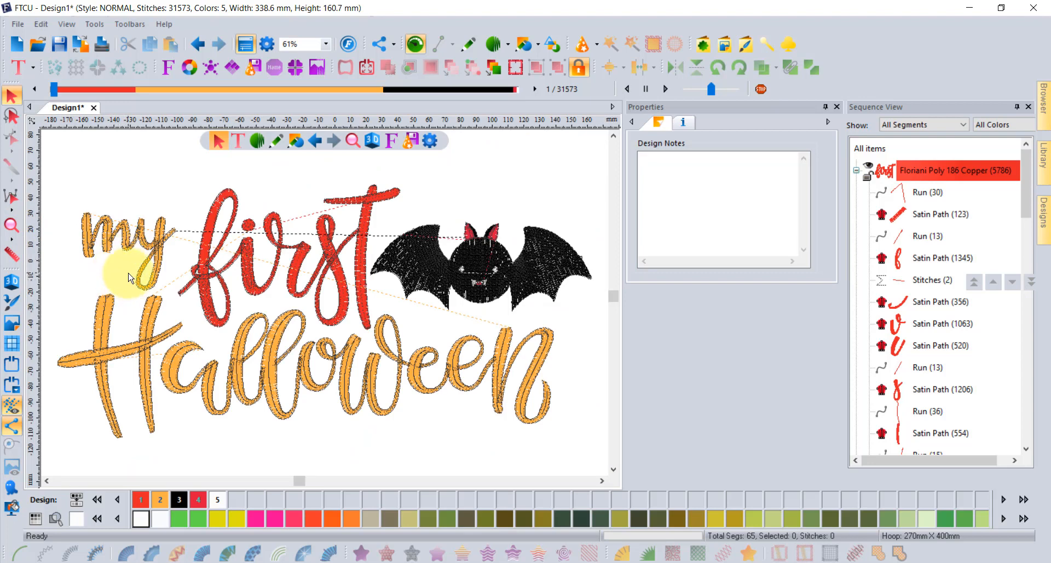
pyautogui.press('XF86AudioLowerVolume')
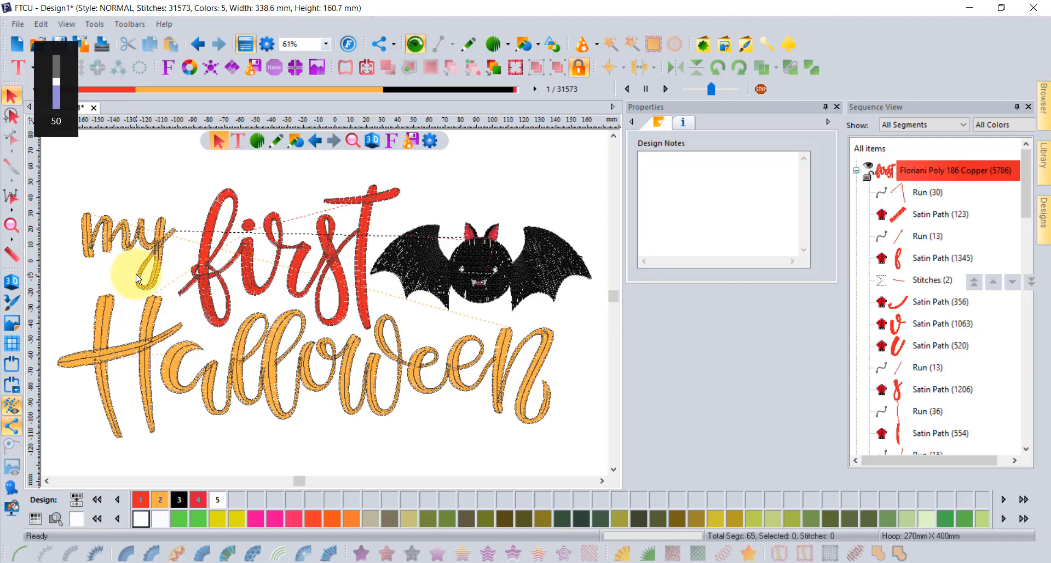